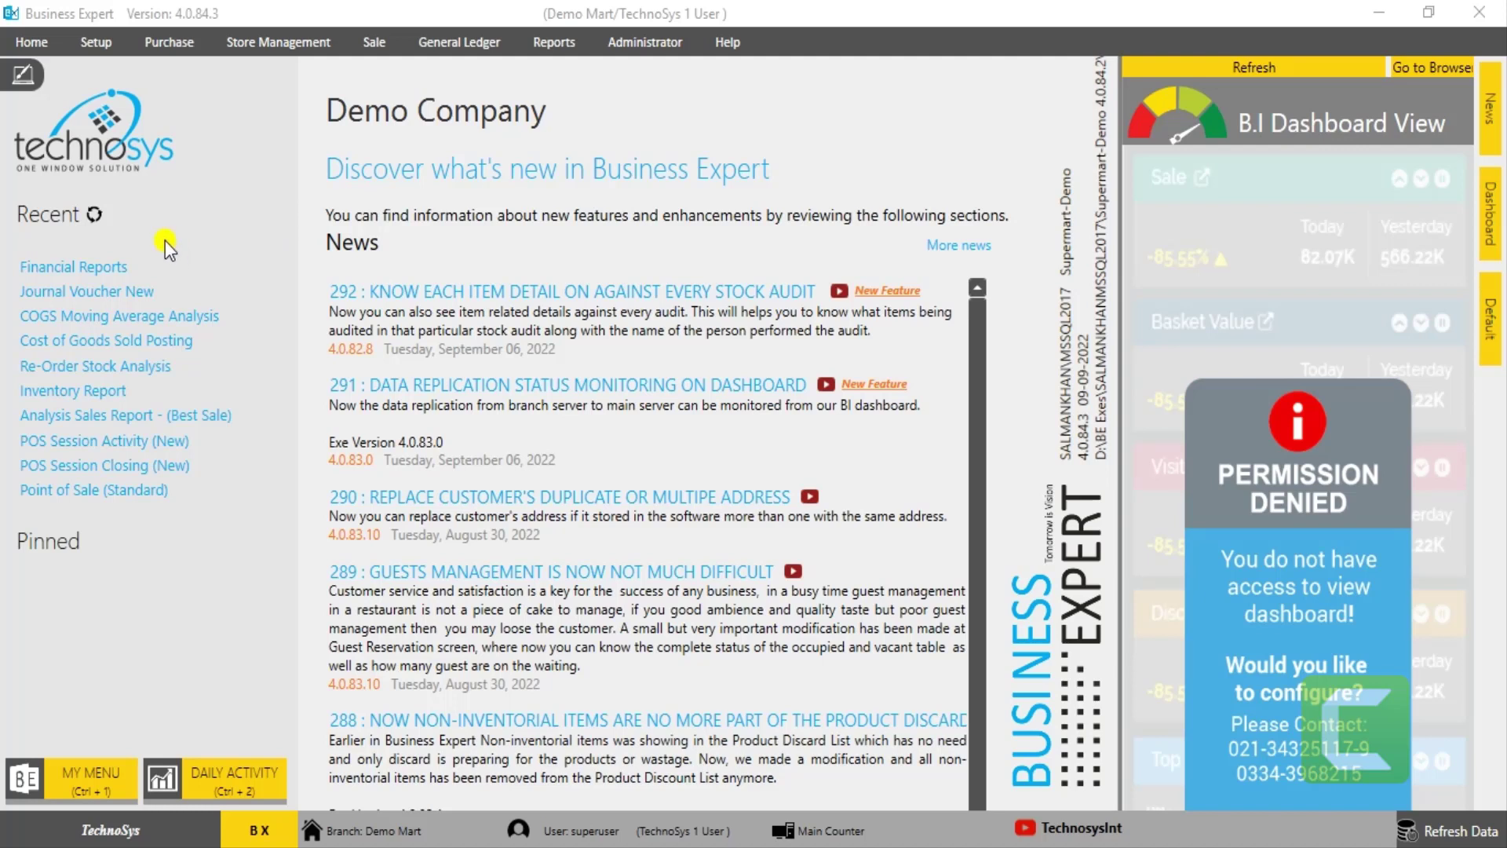
# Step: Start a new purchase invoice for Demo Vendor
pyautogui.click(174, 39)
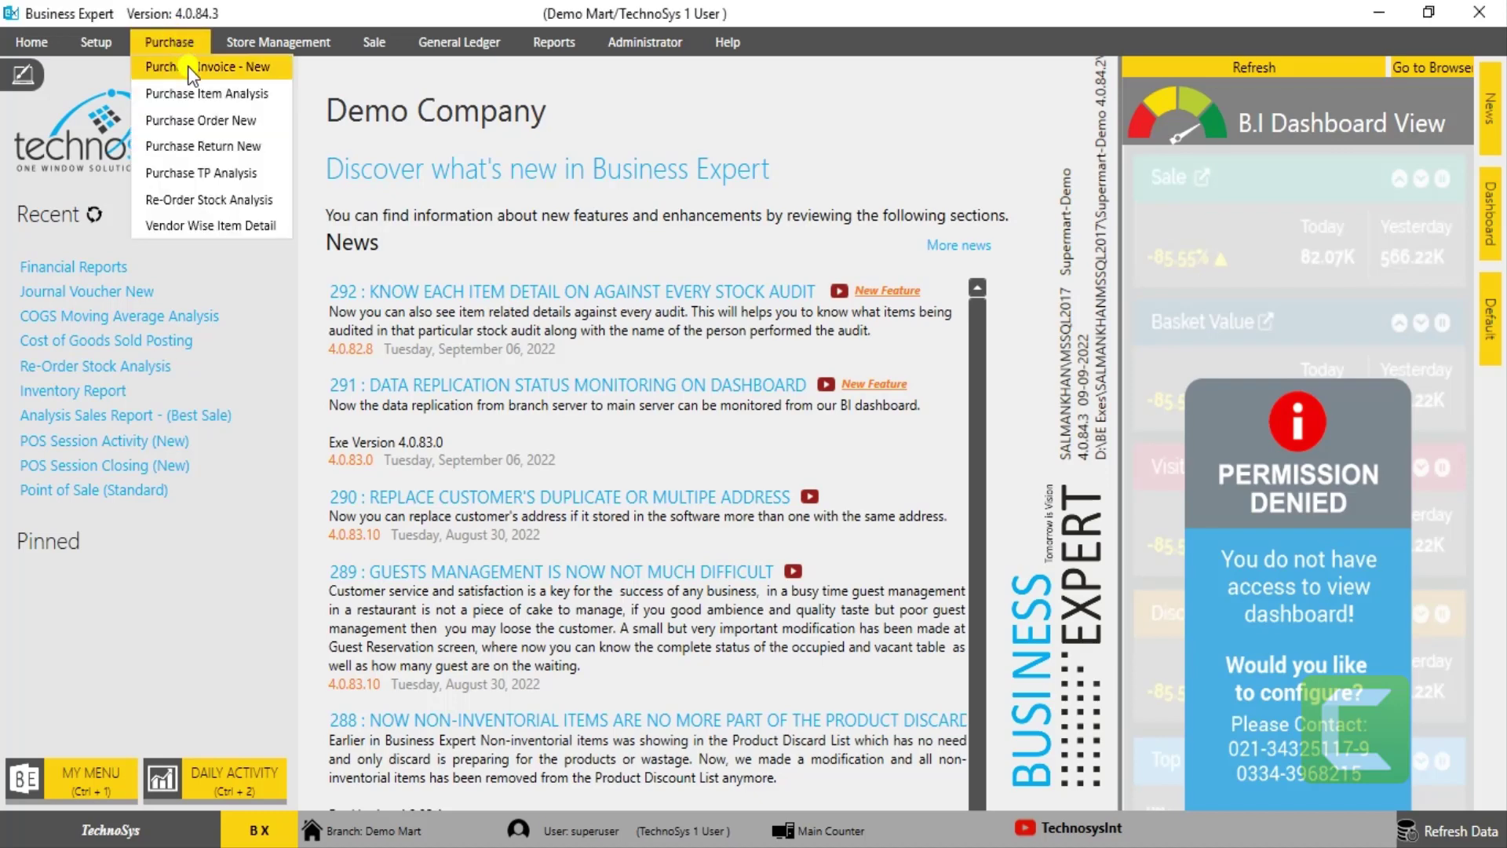
pyautogui.click(187, 66)
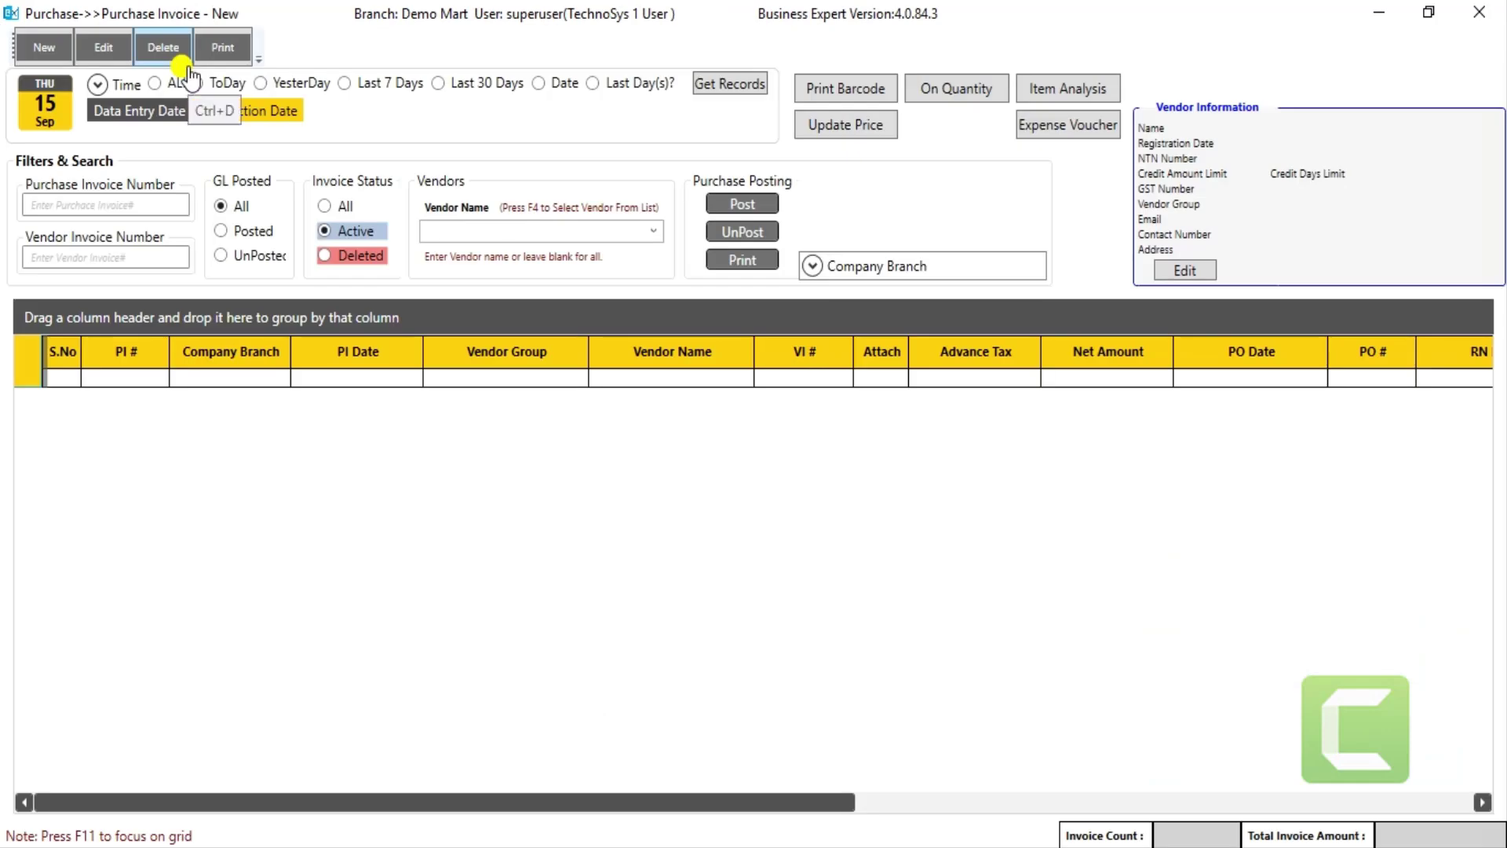
pyautogui.click(45, 55)
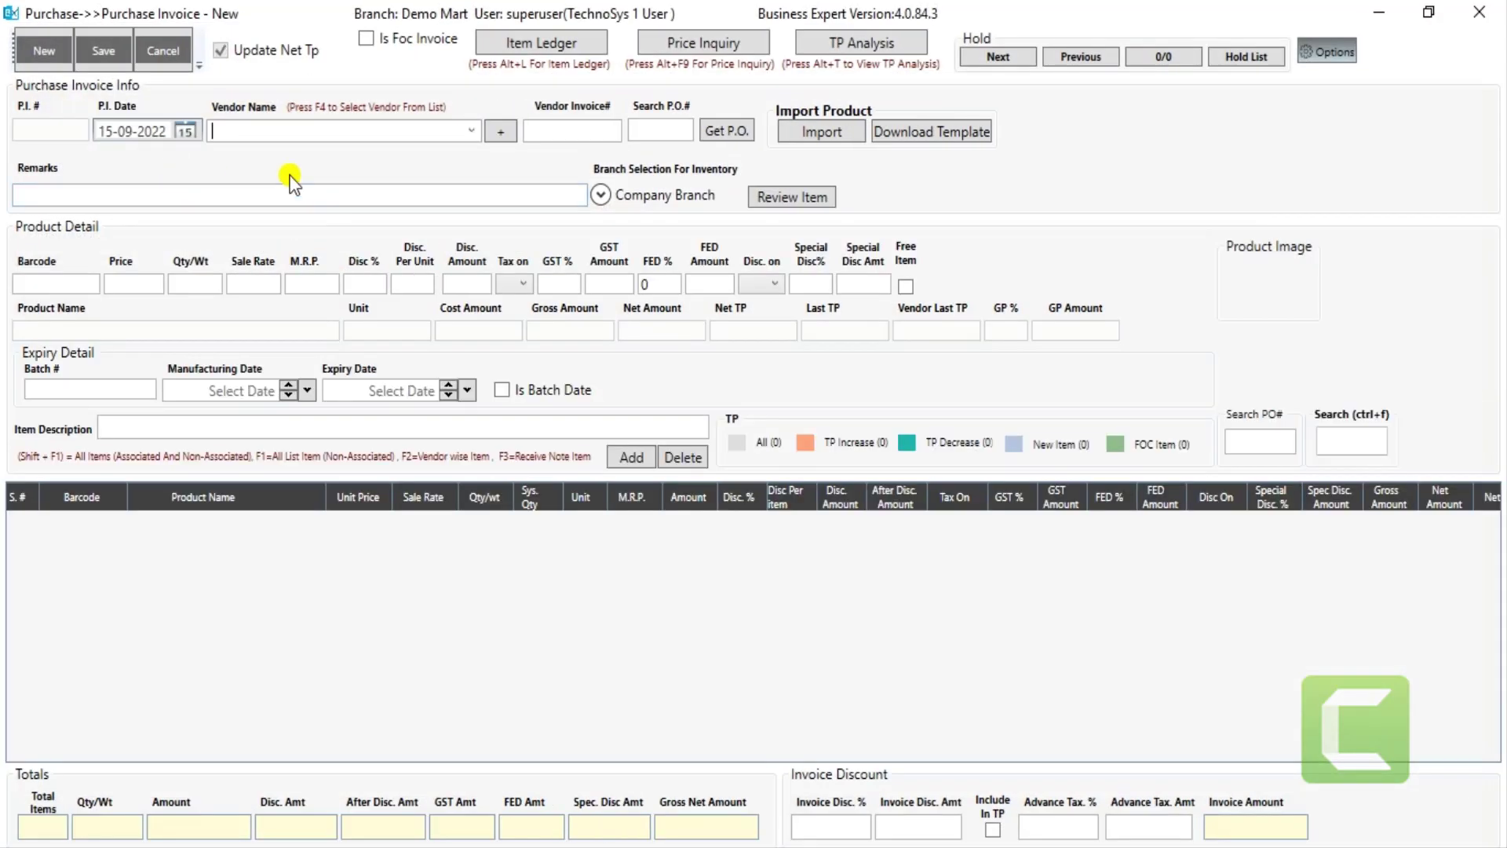
pyautogui.write('Demo')
# Step: Look up all items from the last 7 days and load Pepsi 1.5 Litre into the invoice's product details
pyautogui.click(59, 283)
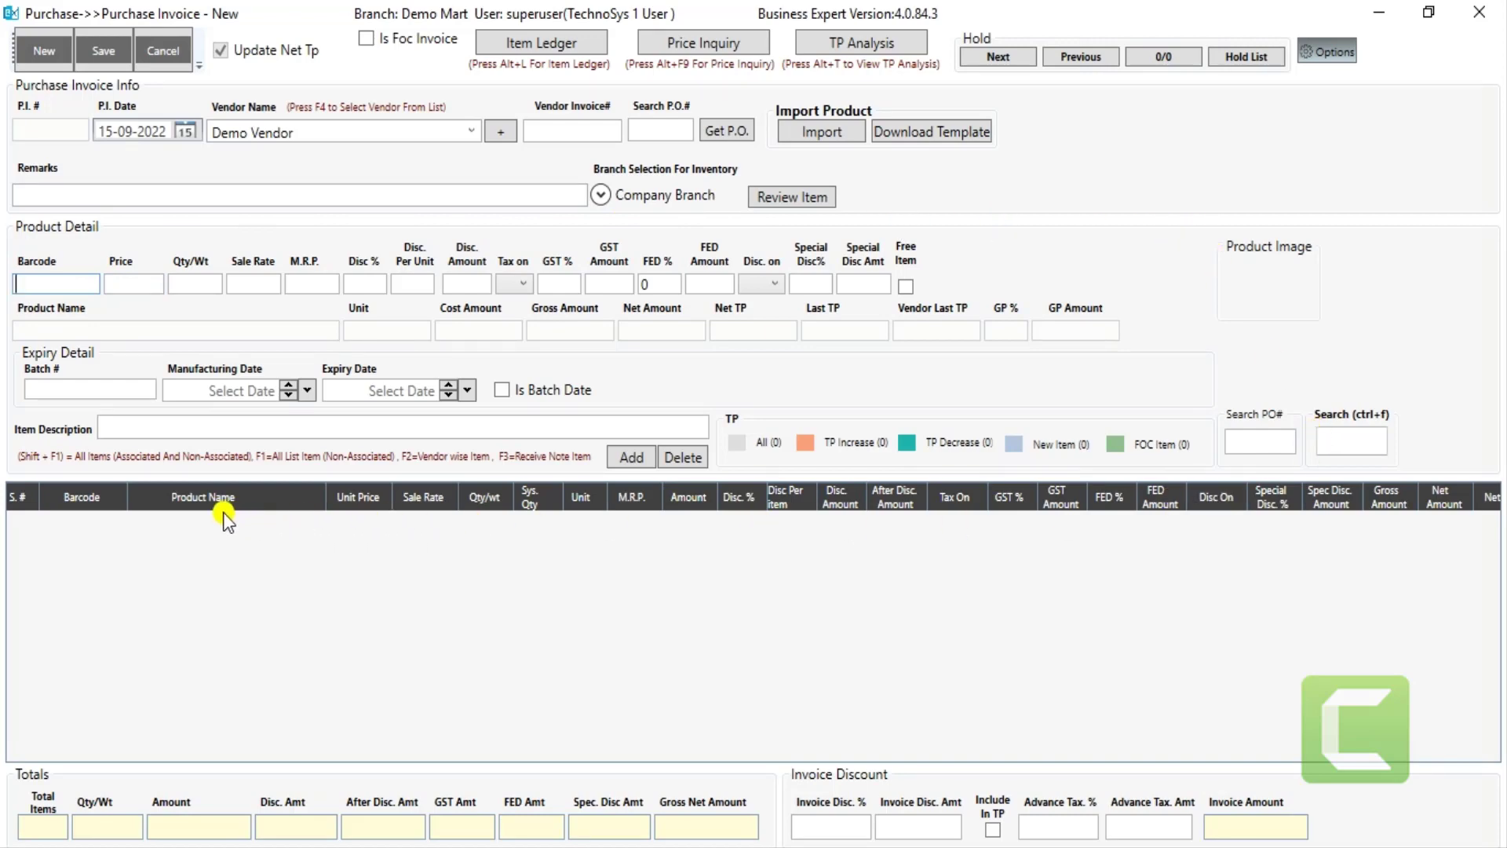
pyautogui.hotkey('shift', 'F1')
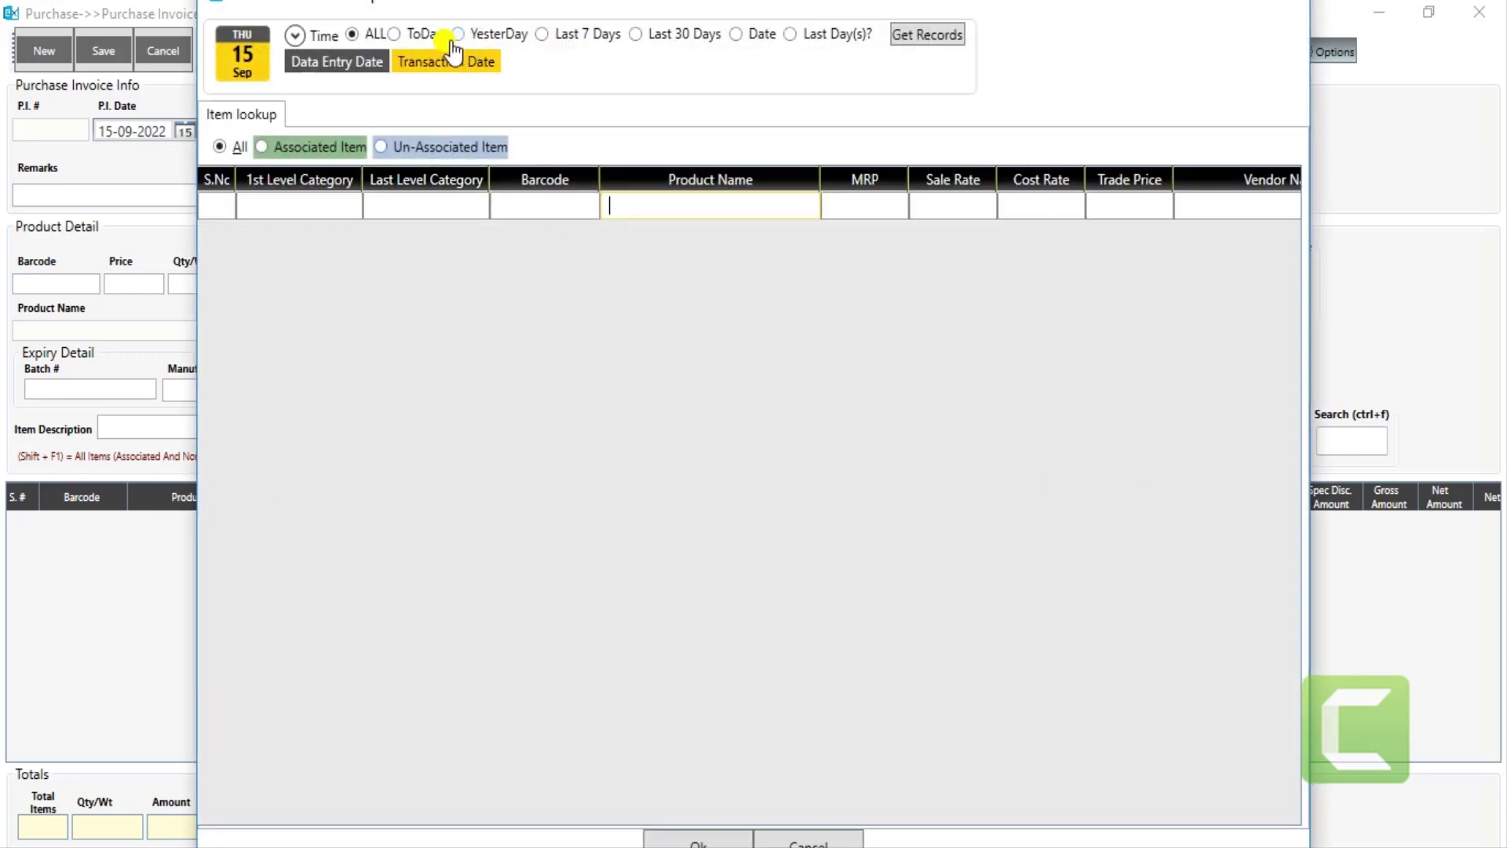
pyautogui.click(542, 35)
pyautogui.click(923, 44)
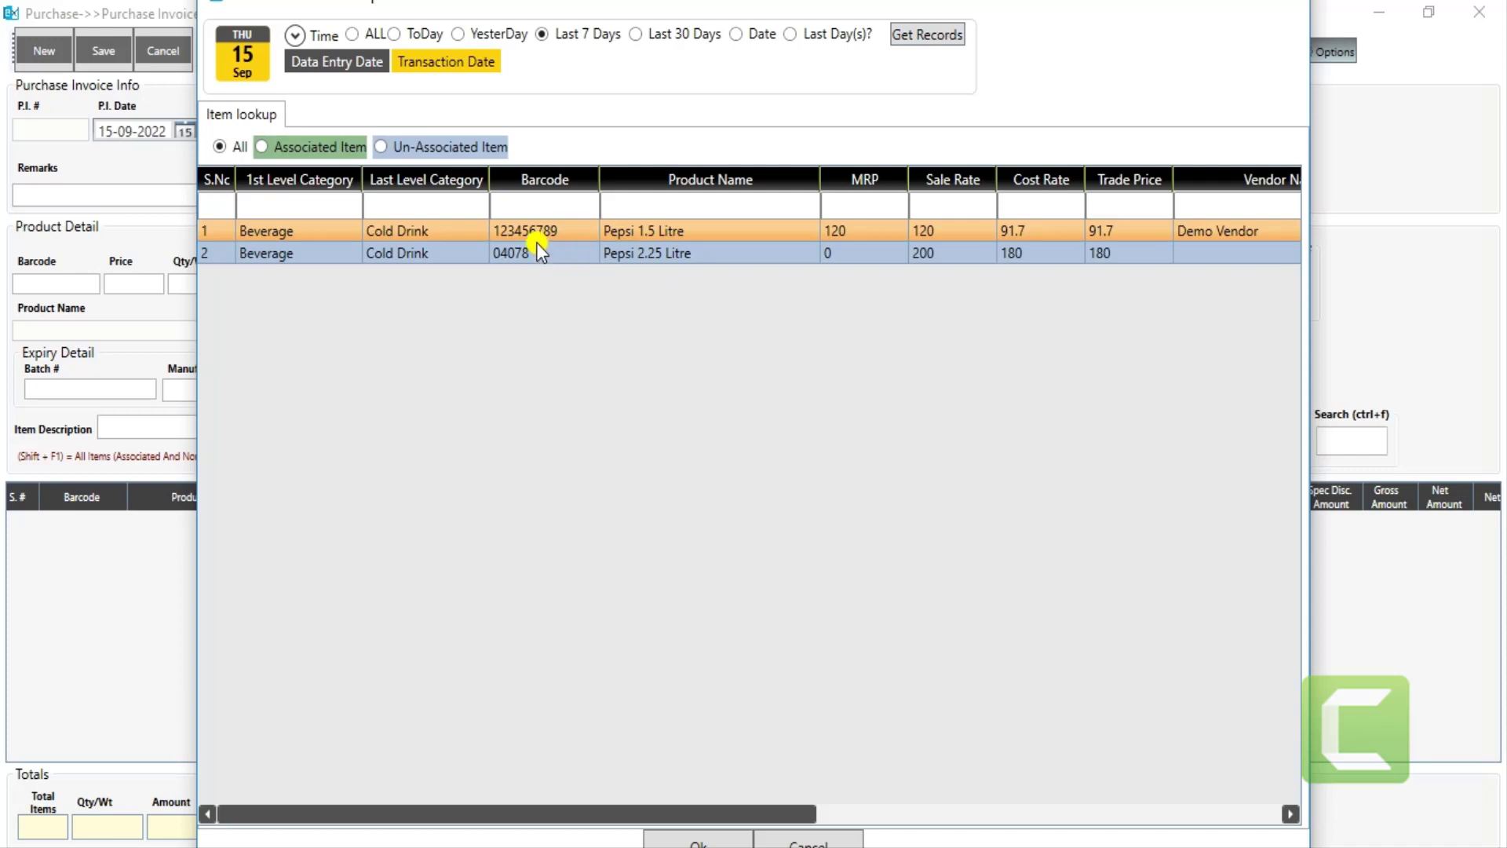
pyautogui.doubleClick(630, 229)
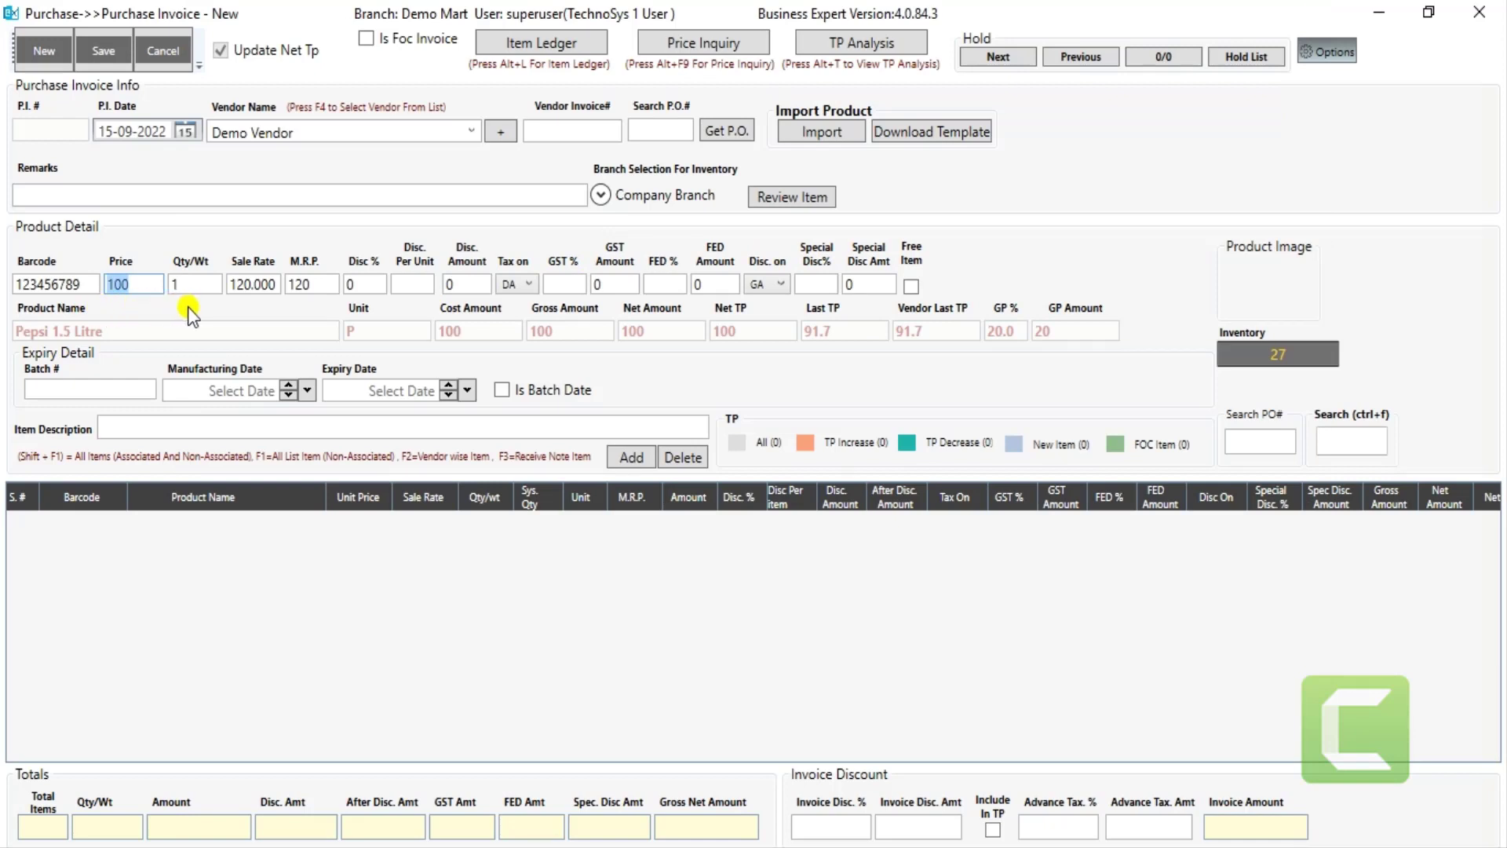
# Step: Set the Pepsi 1.5 Litre quantity to 10 and its discount to 10%
pyautogui.press('Return')
pyautogui.write('1')
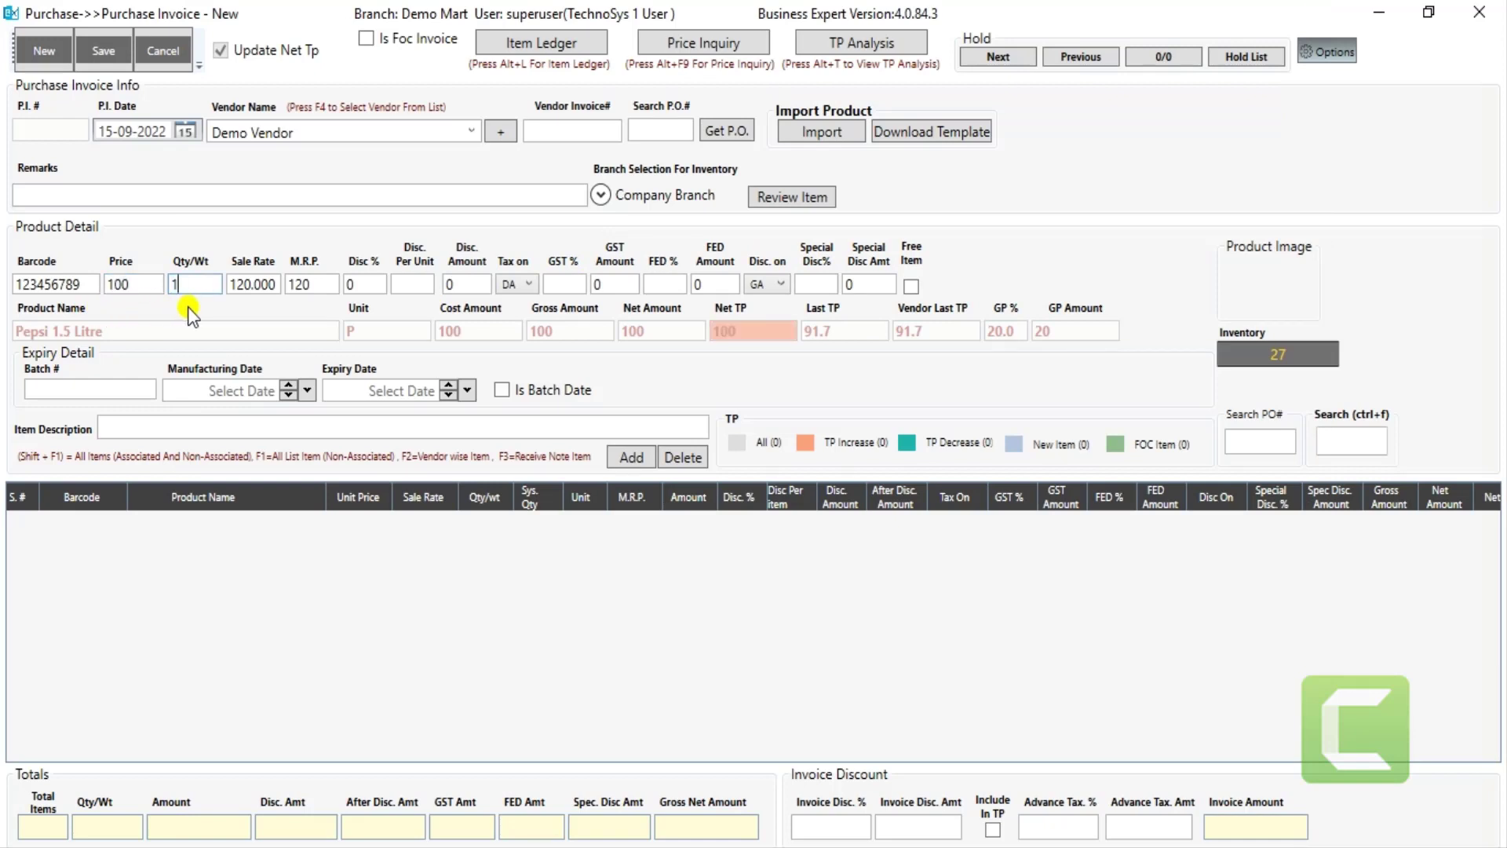
pyautogui.write('0')
pyautogui.press('Return')
pyautogui.press('Return')
pyautogui.press('Return')
pyautogui.write('10')
pyautogui.press('Return')
pyautogui.press('Return')
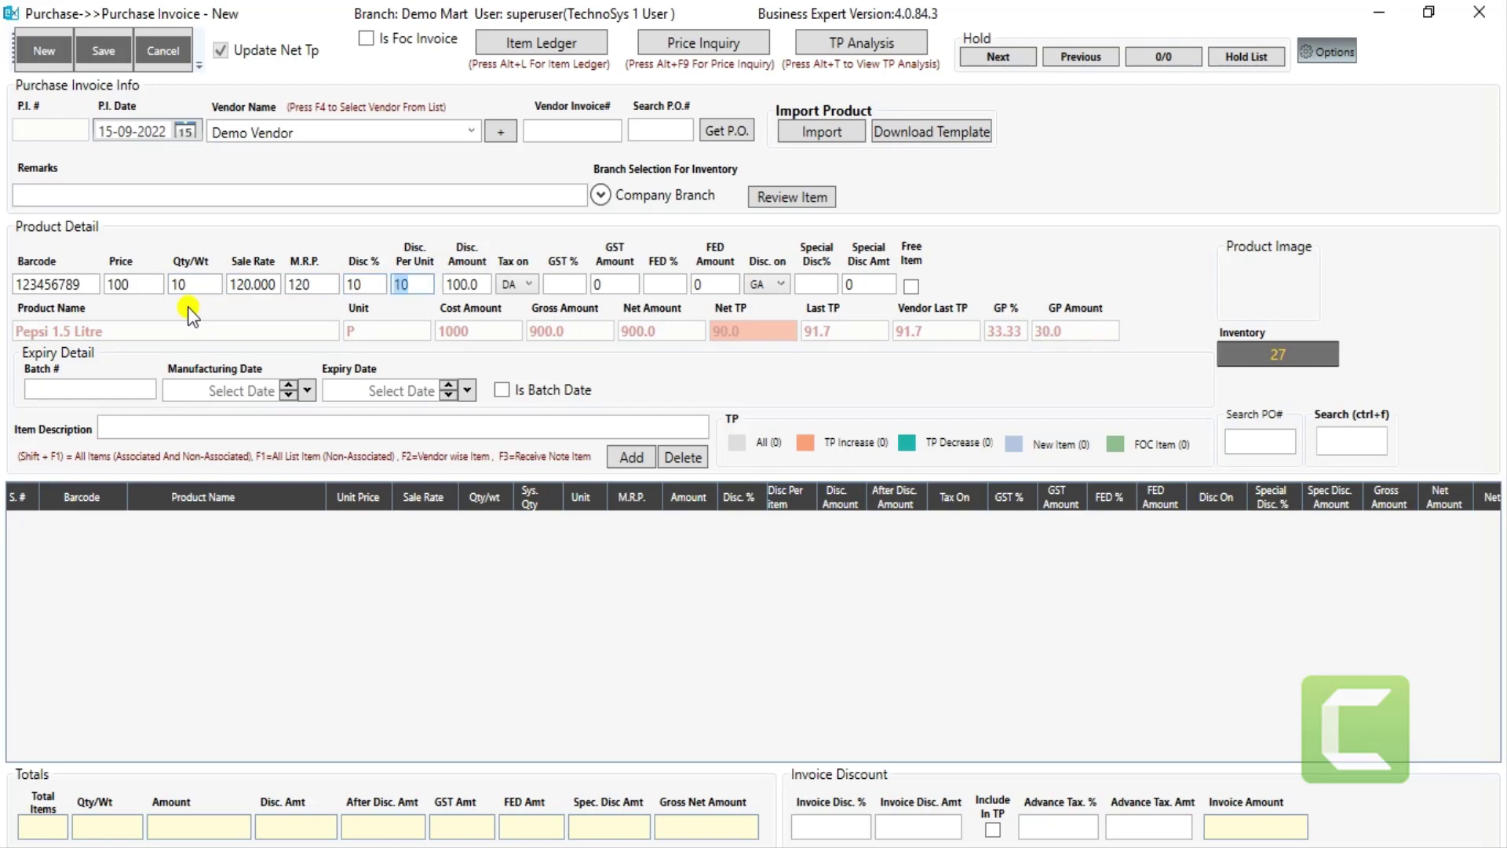
# Step: Apply 17% GST to the item and keep the default FED and special discount values
pyautogui.press('Return')
pyautogui.press('Return')
pyautogui.write('17')
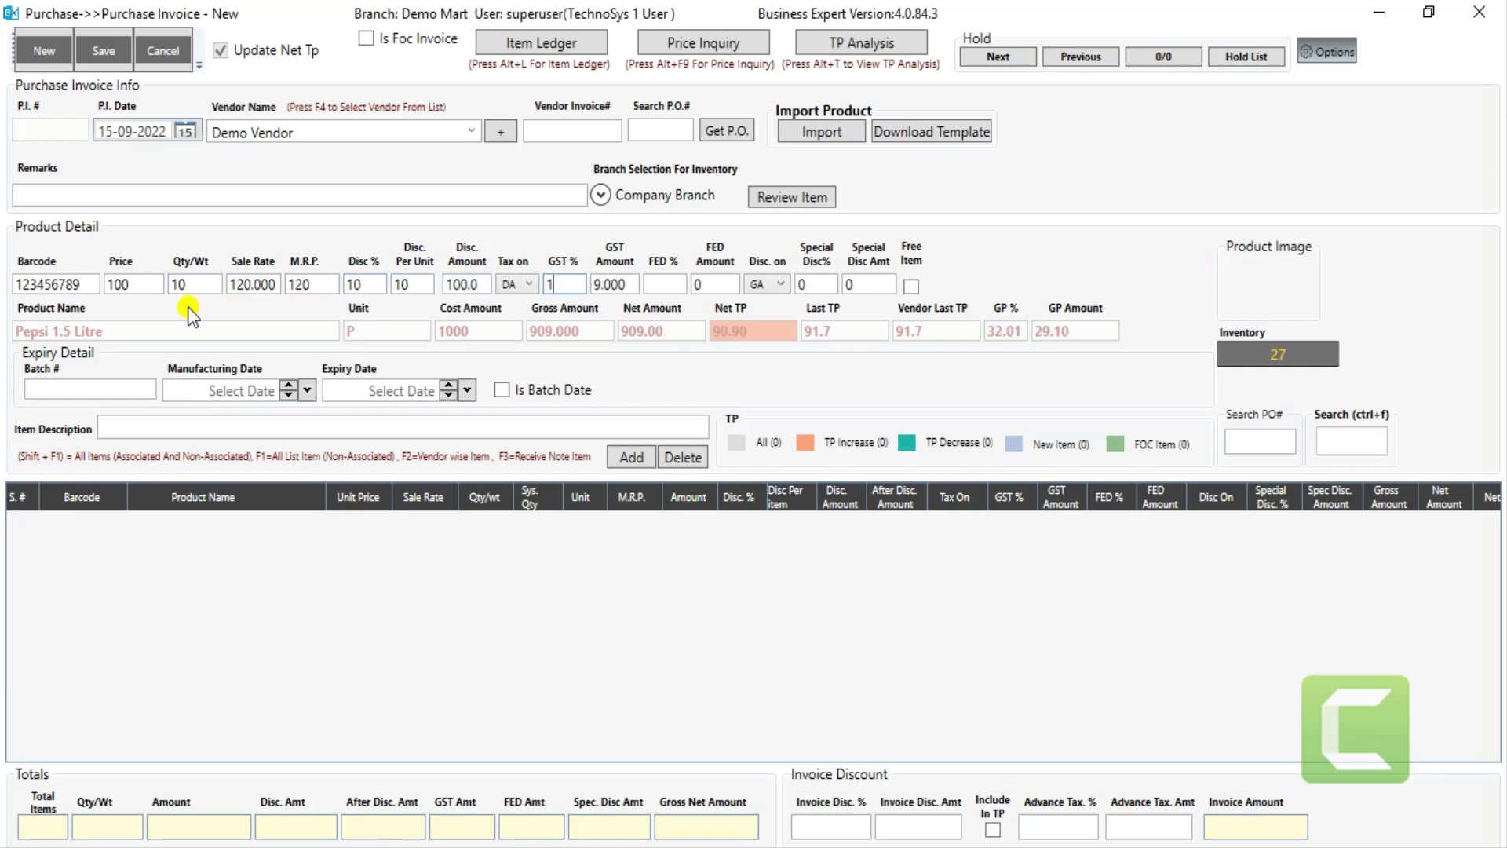
pyautogui.press('Return')
pyautogui.press('Return')
pyautogui.press('Return')
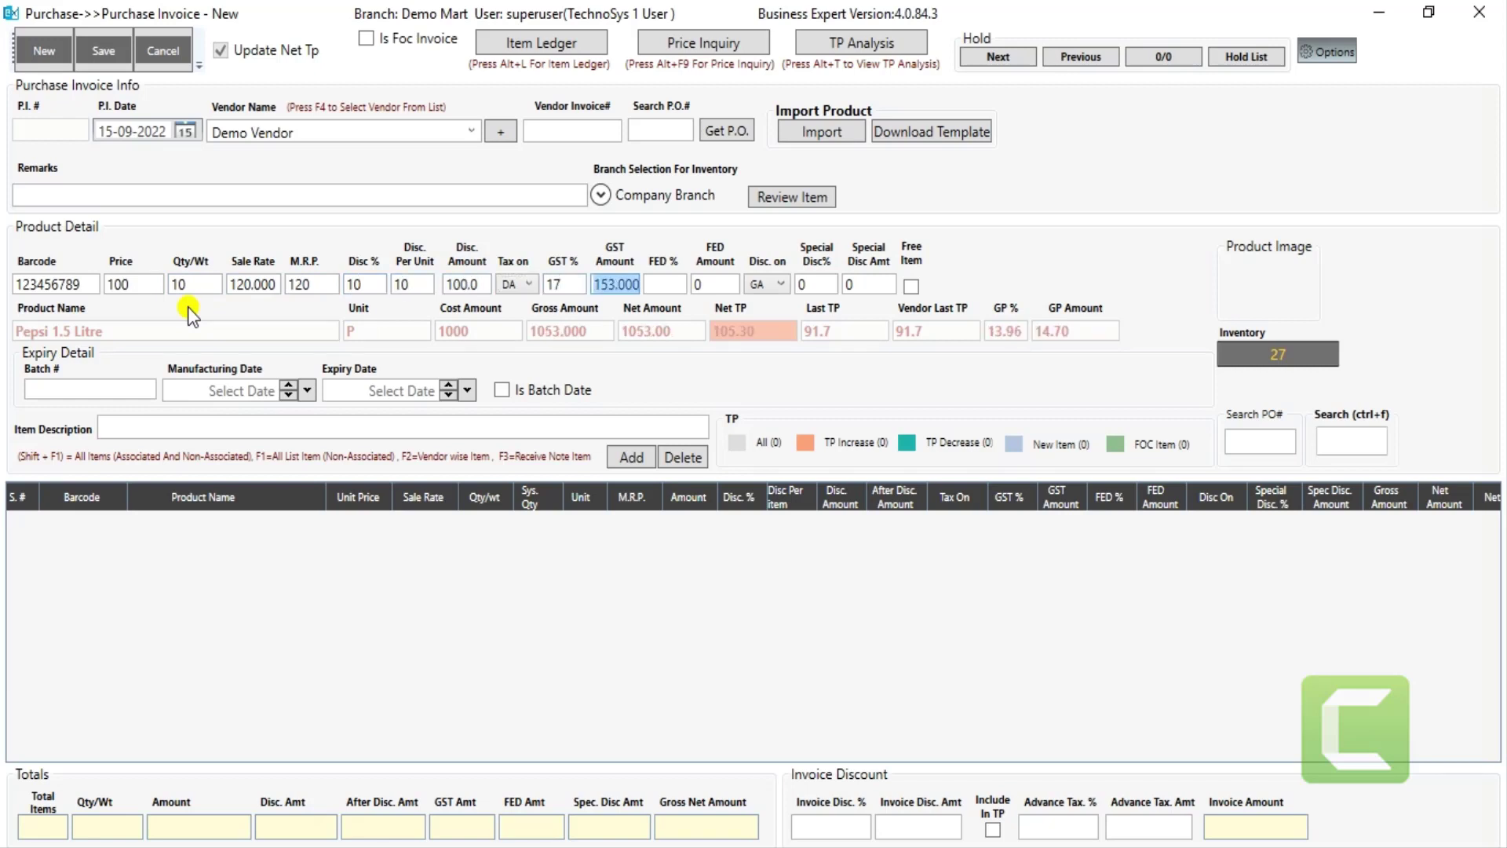
pyautogui.press('Return')
pyautogui.press('Return')
pyautogui.press('Return')
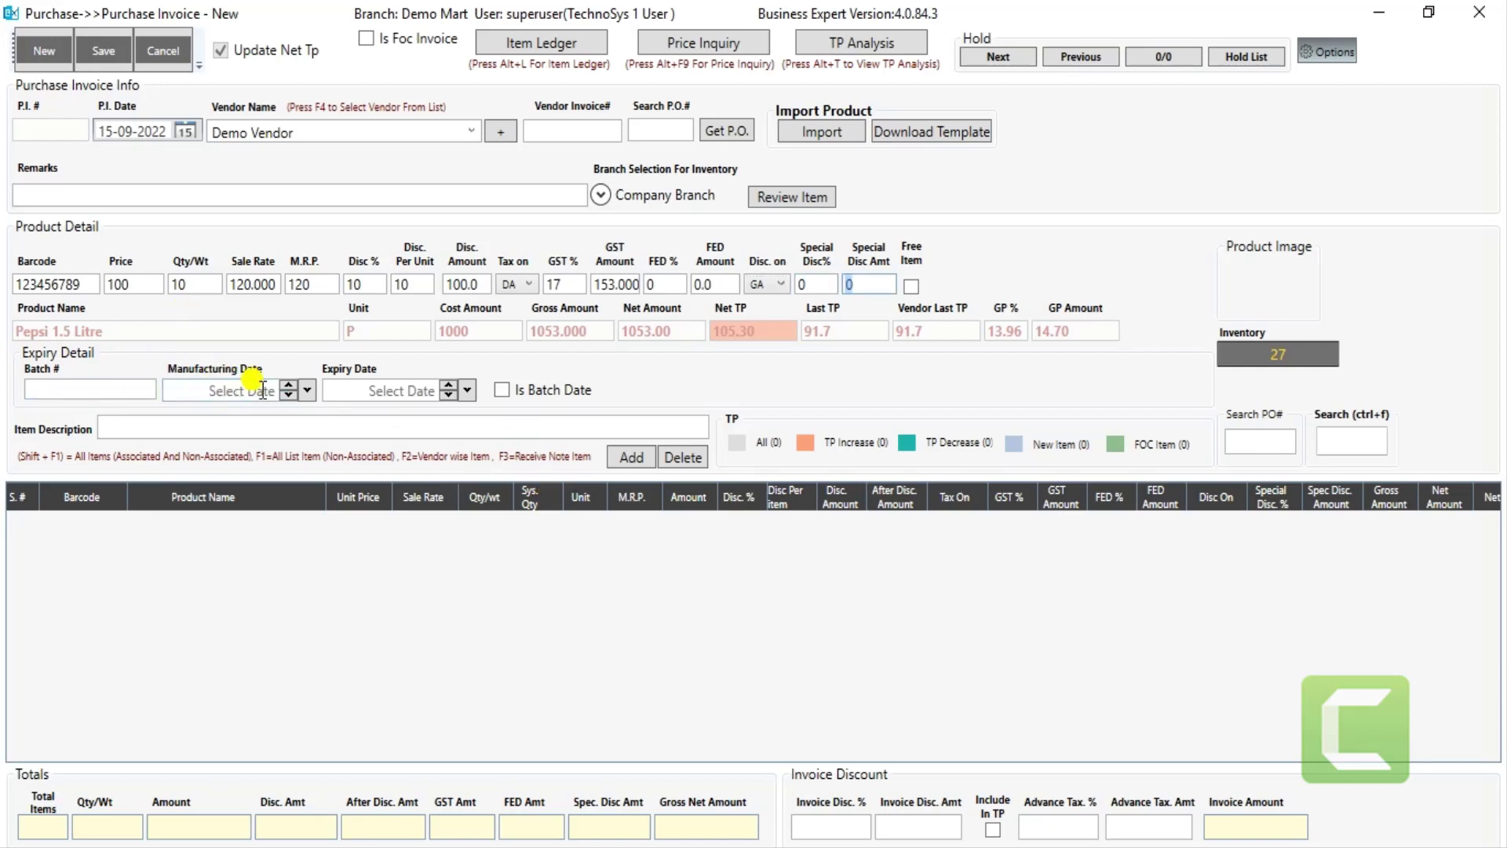
# Step: Set the manufacturing date to 01-09-2022 and the expiry date to 30-09-2022, and add the item to the invoice
pyautogui.click(307, 391)
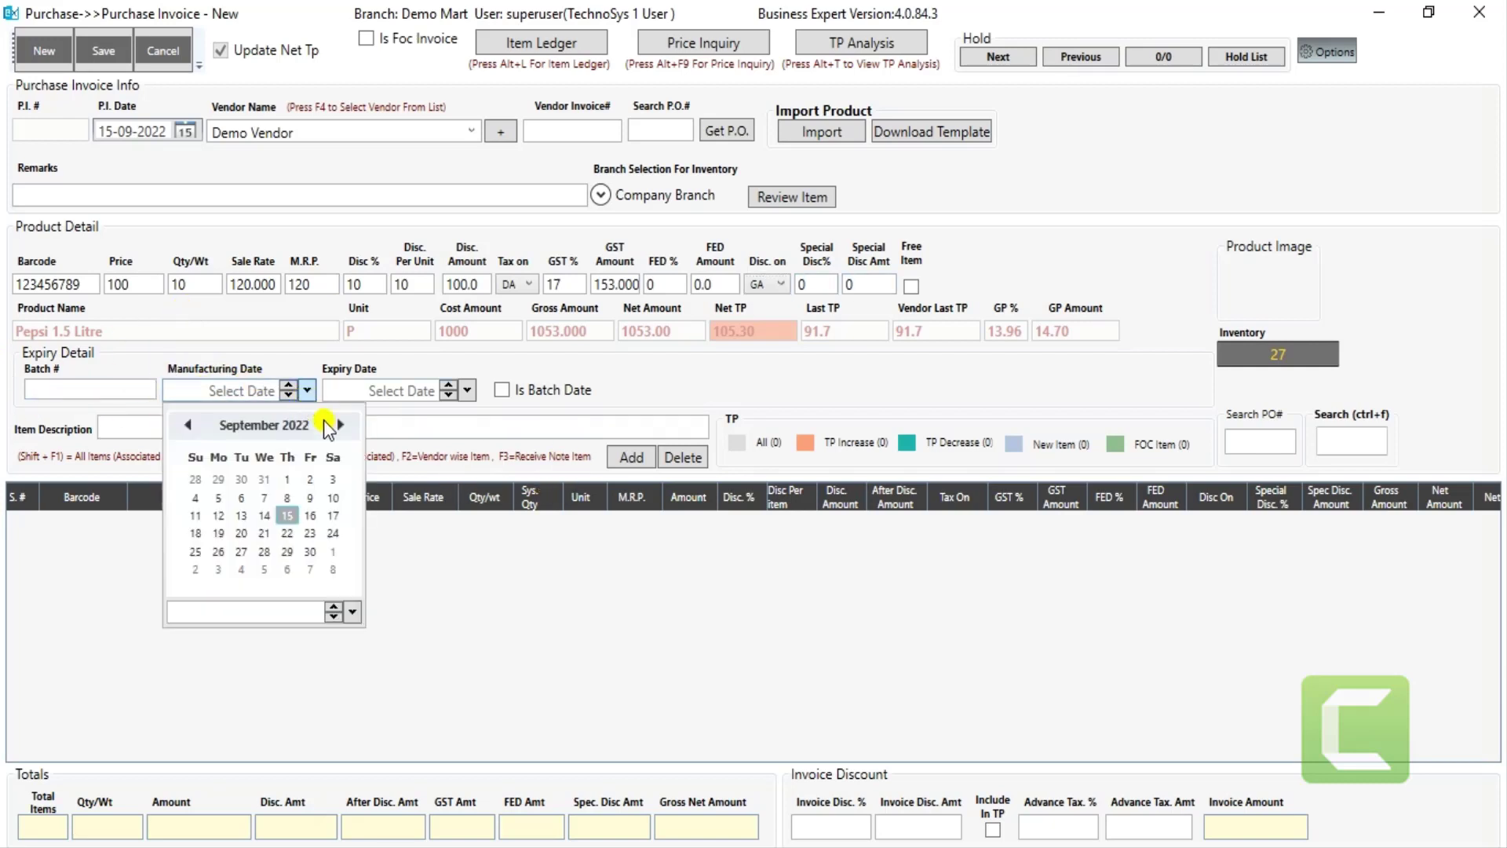
pyautogui.click(287, 479)
pyautogui.click(469, 392)
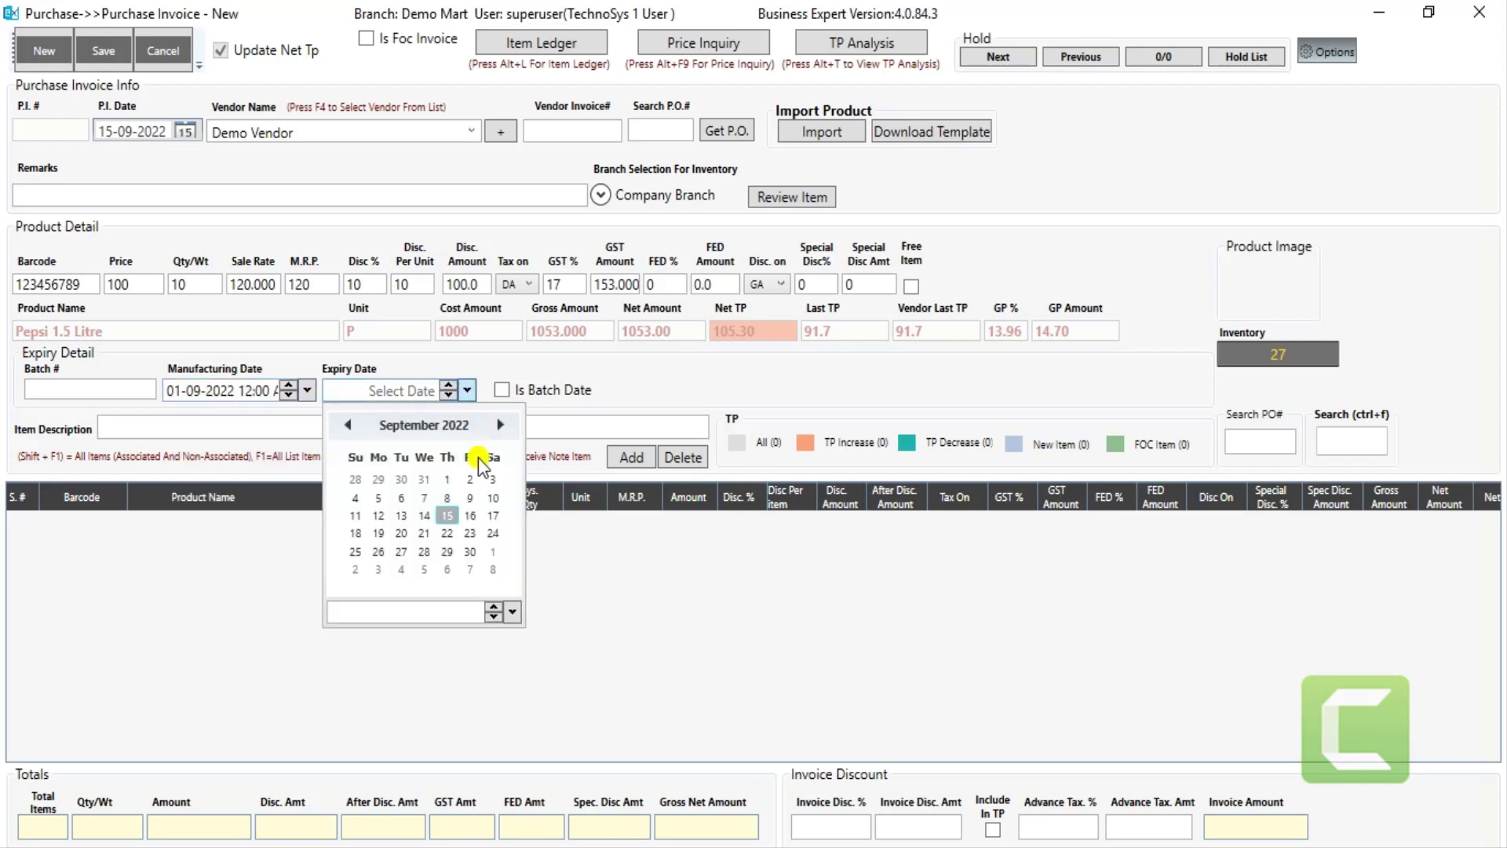
pyautogui.click(470, 552)
pyautogui.click(669, 590)
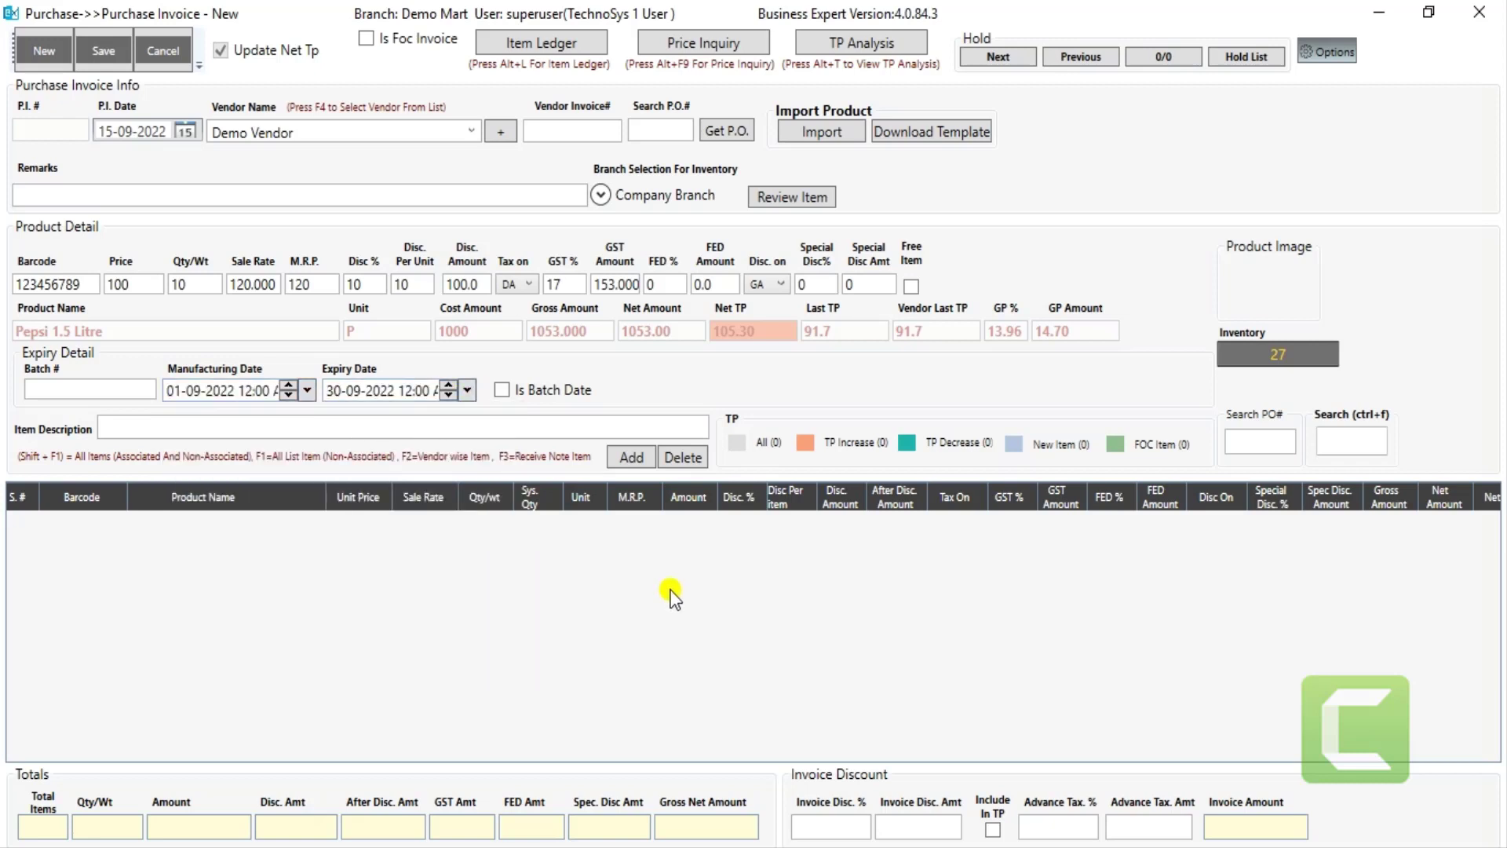
pyautogui.click(632, 461)
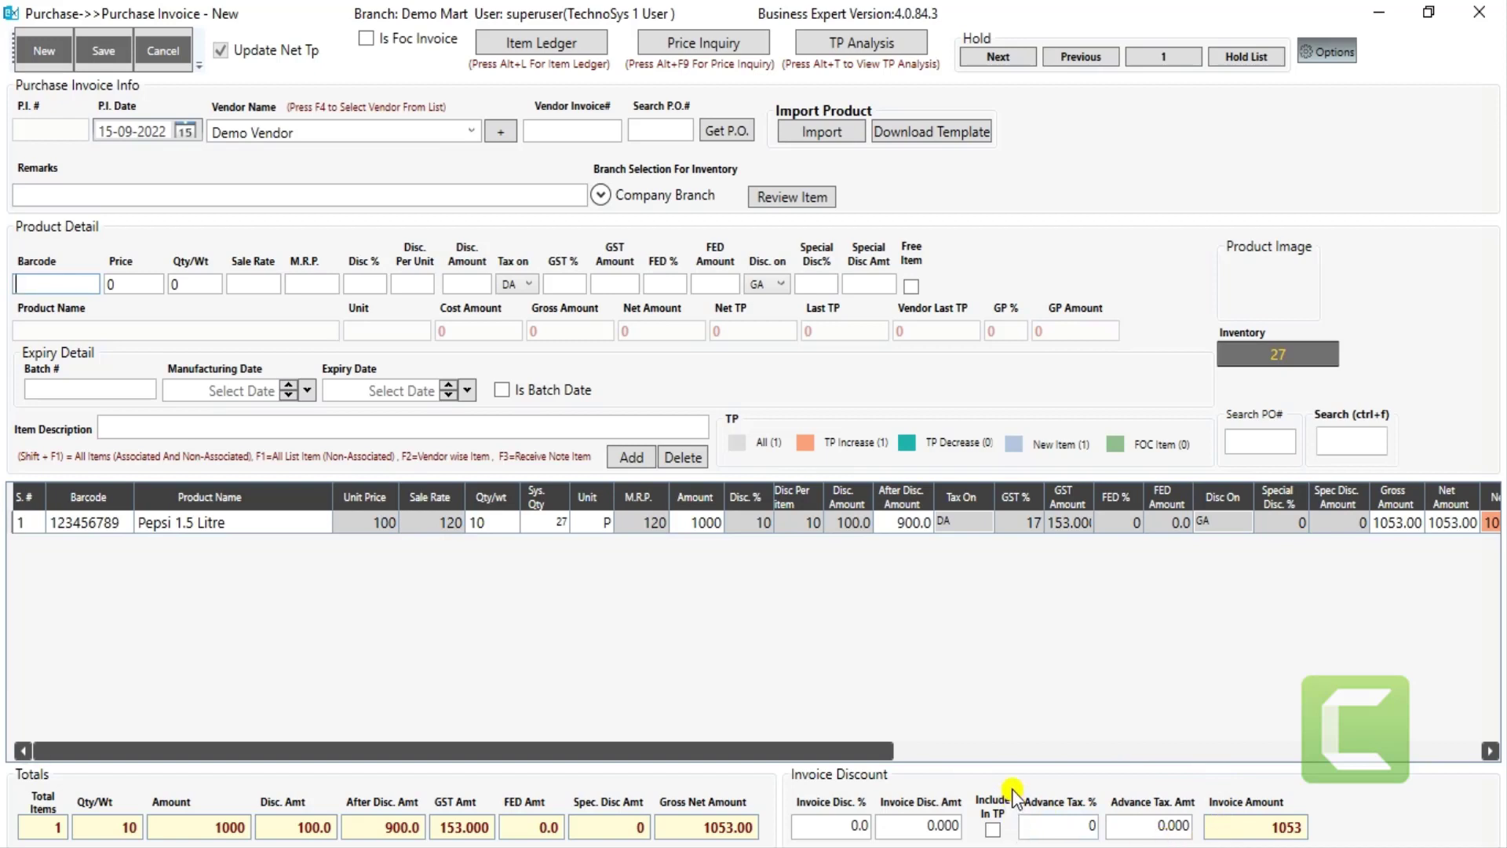
# Step: Set the invoice's advance tax to 0.5%
pyautogui.click(1062, 825)
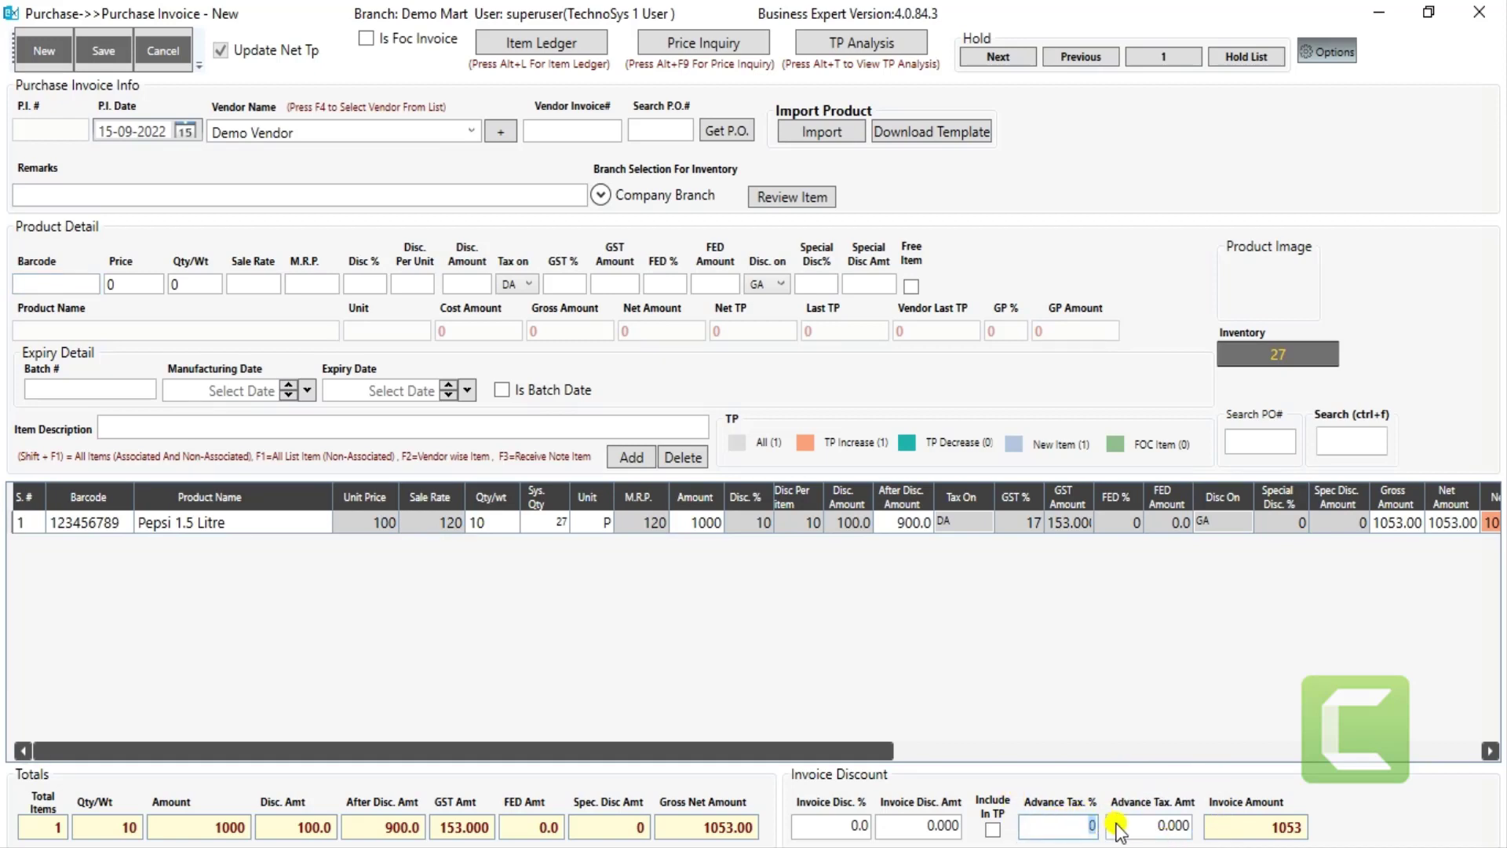
pyautogui.write('0.5')
pyautogui.click(1138, 824)
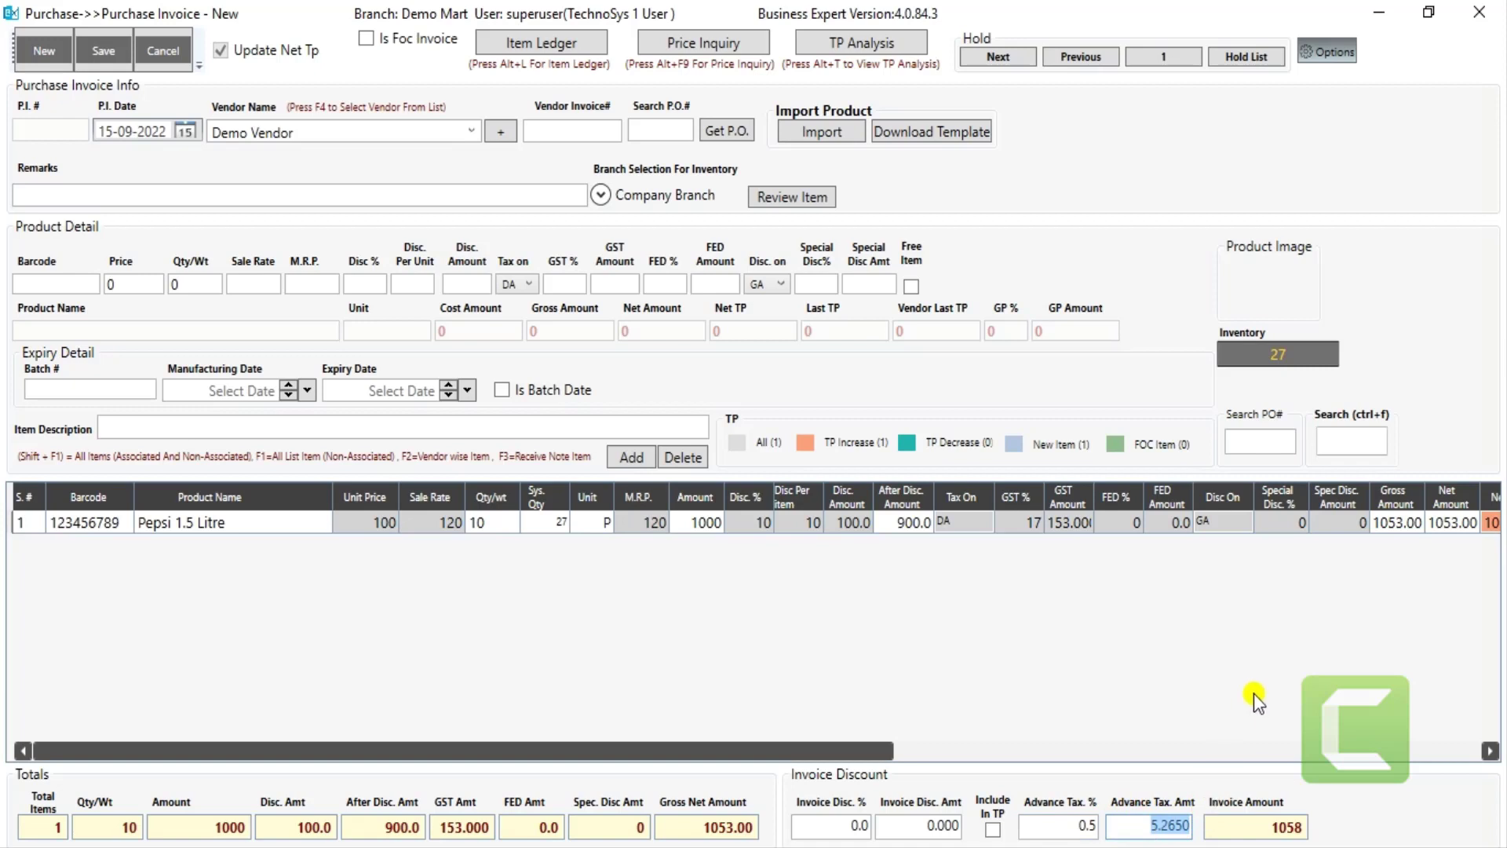
# Step: Save the purchase invoice without making an expense voucher, and close its report
pyautogui.hotkey('ctrl', 's')
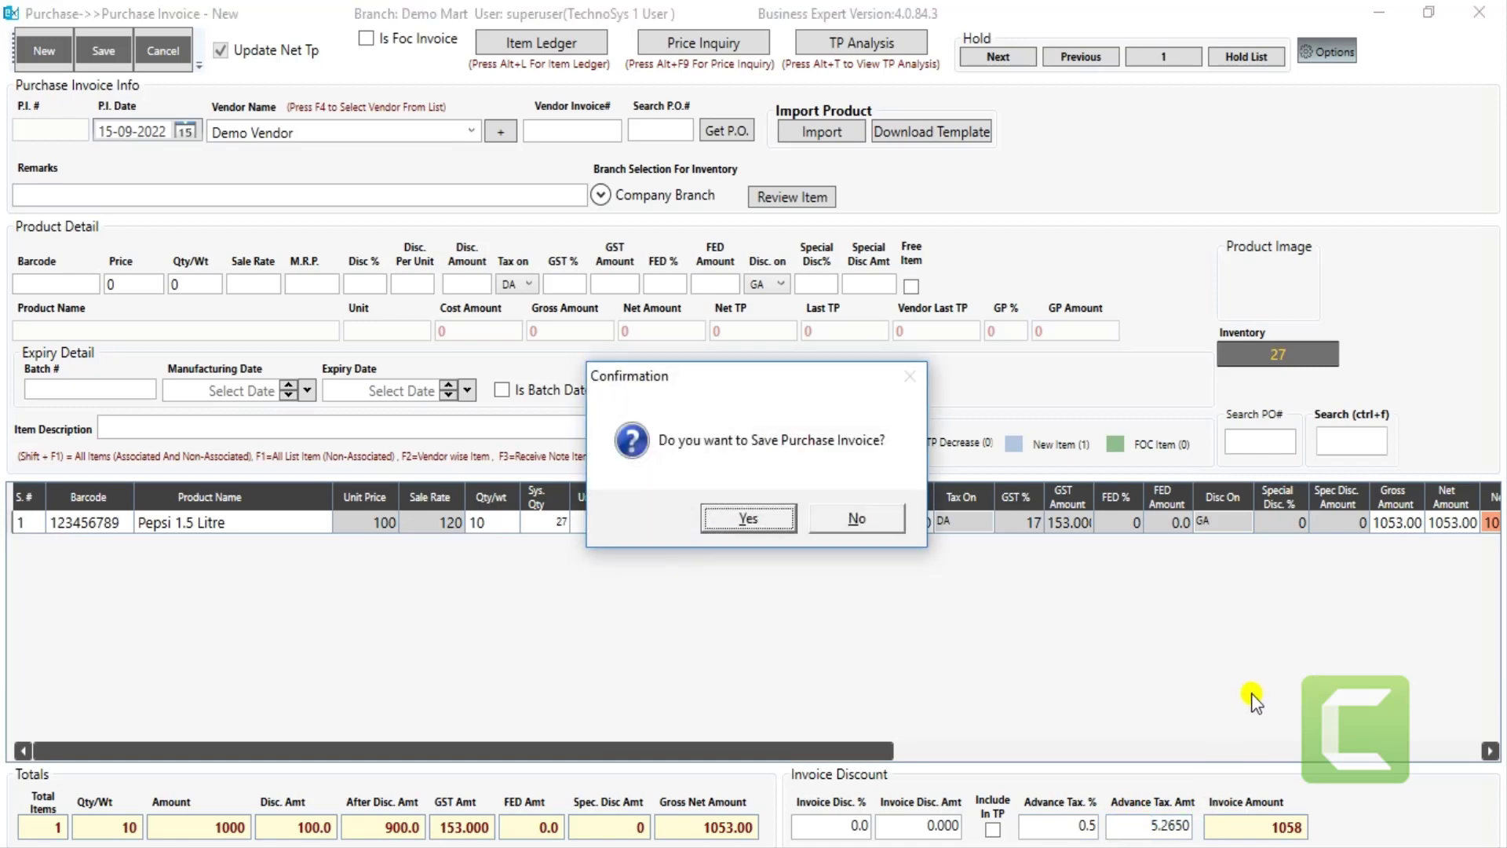
pyautogui.press('Return')
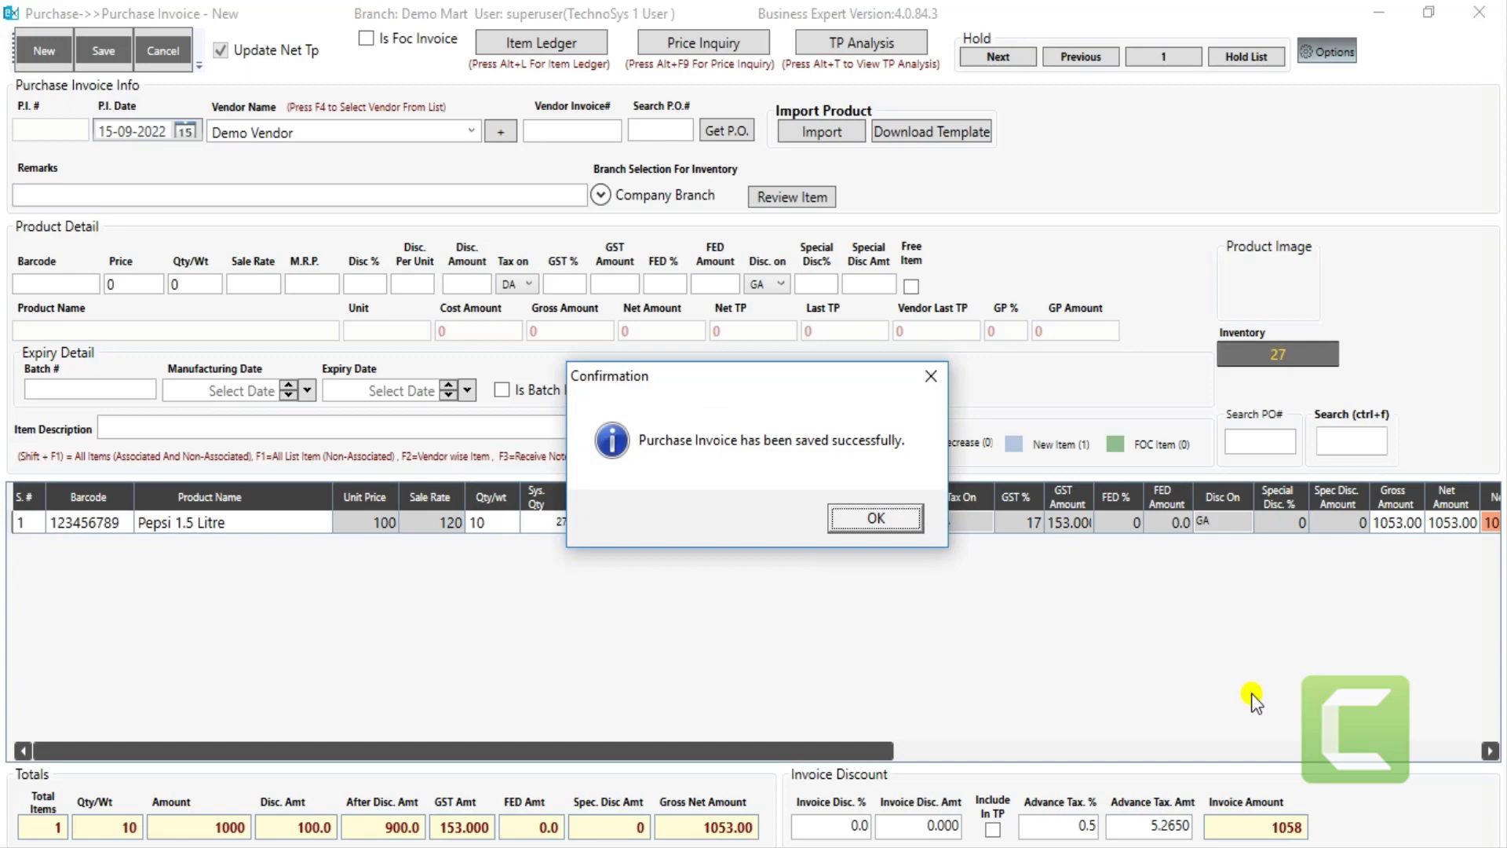
pyautogui.press('Return')
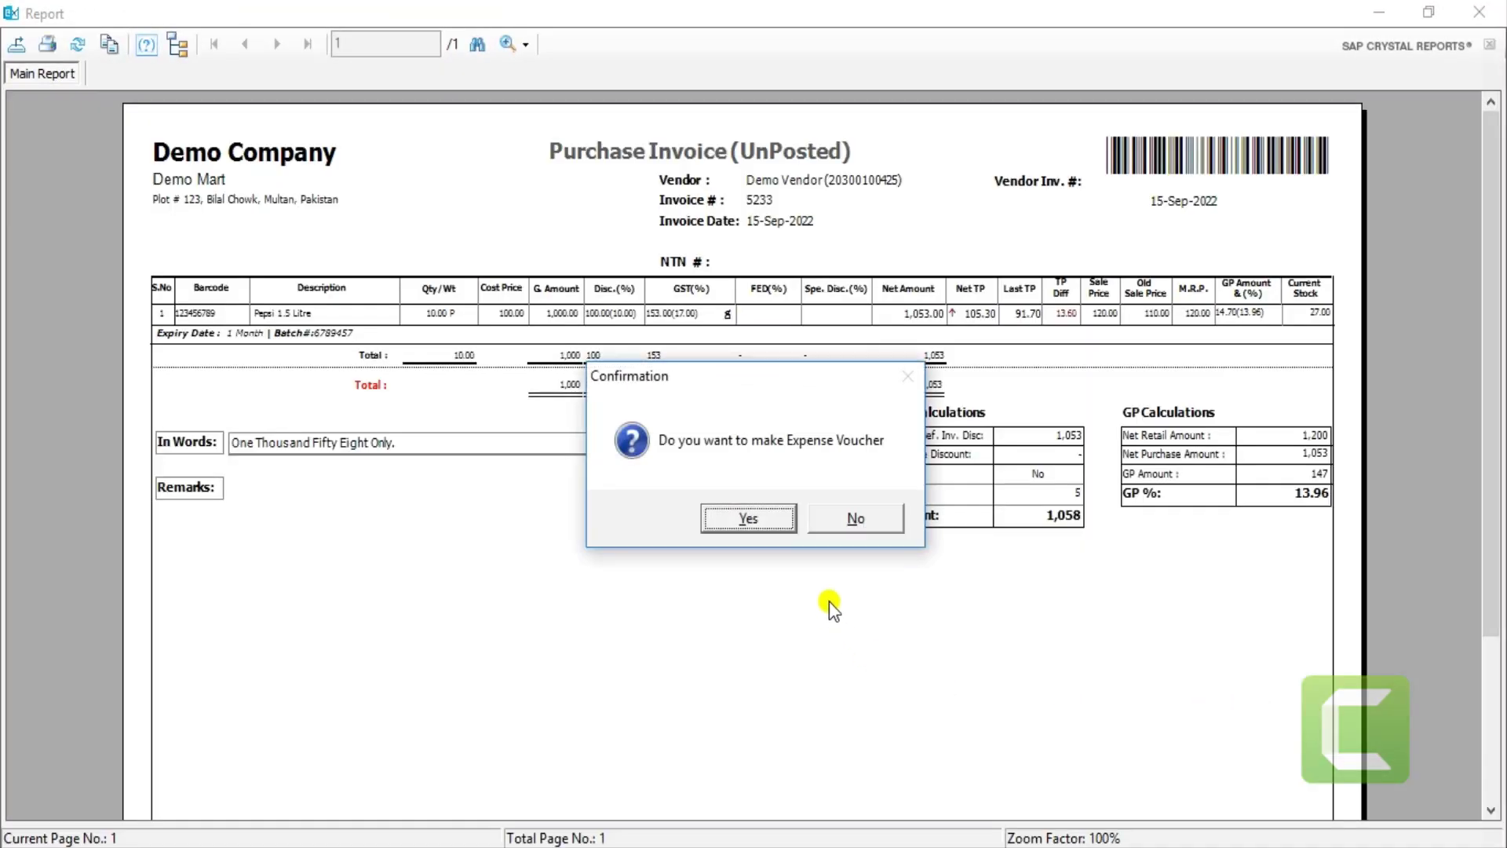
pyautogui.click(859, 518)
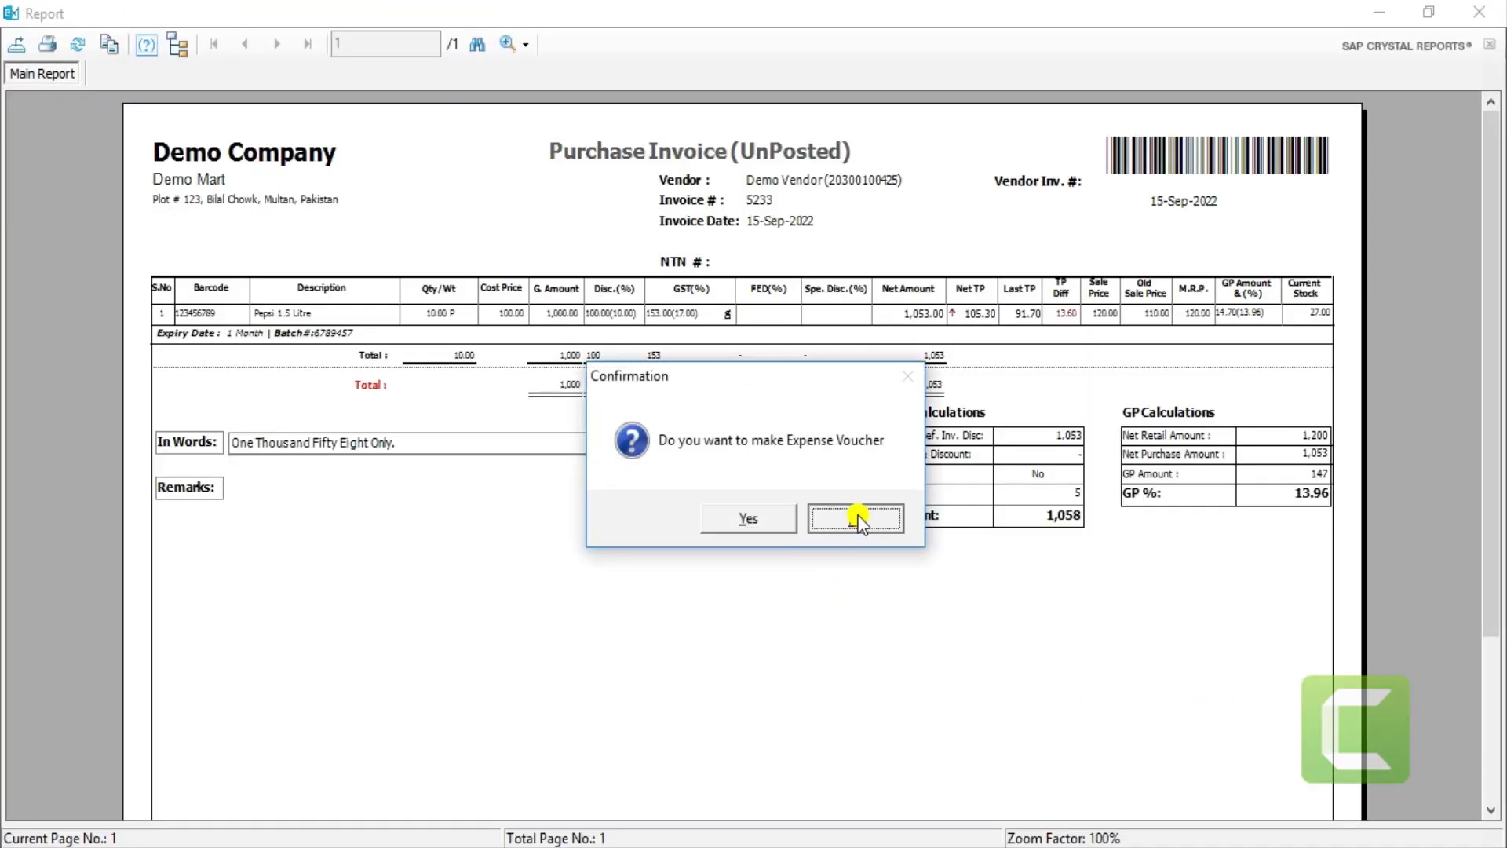
pyautogui.click(858, 516)
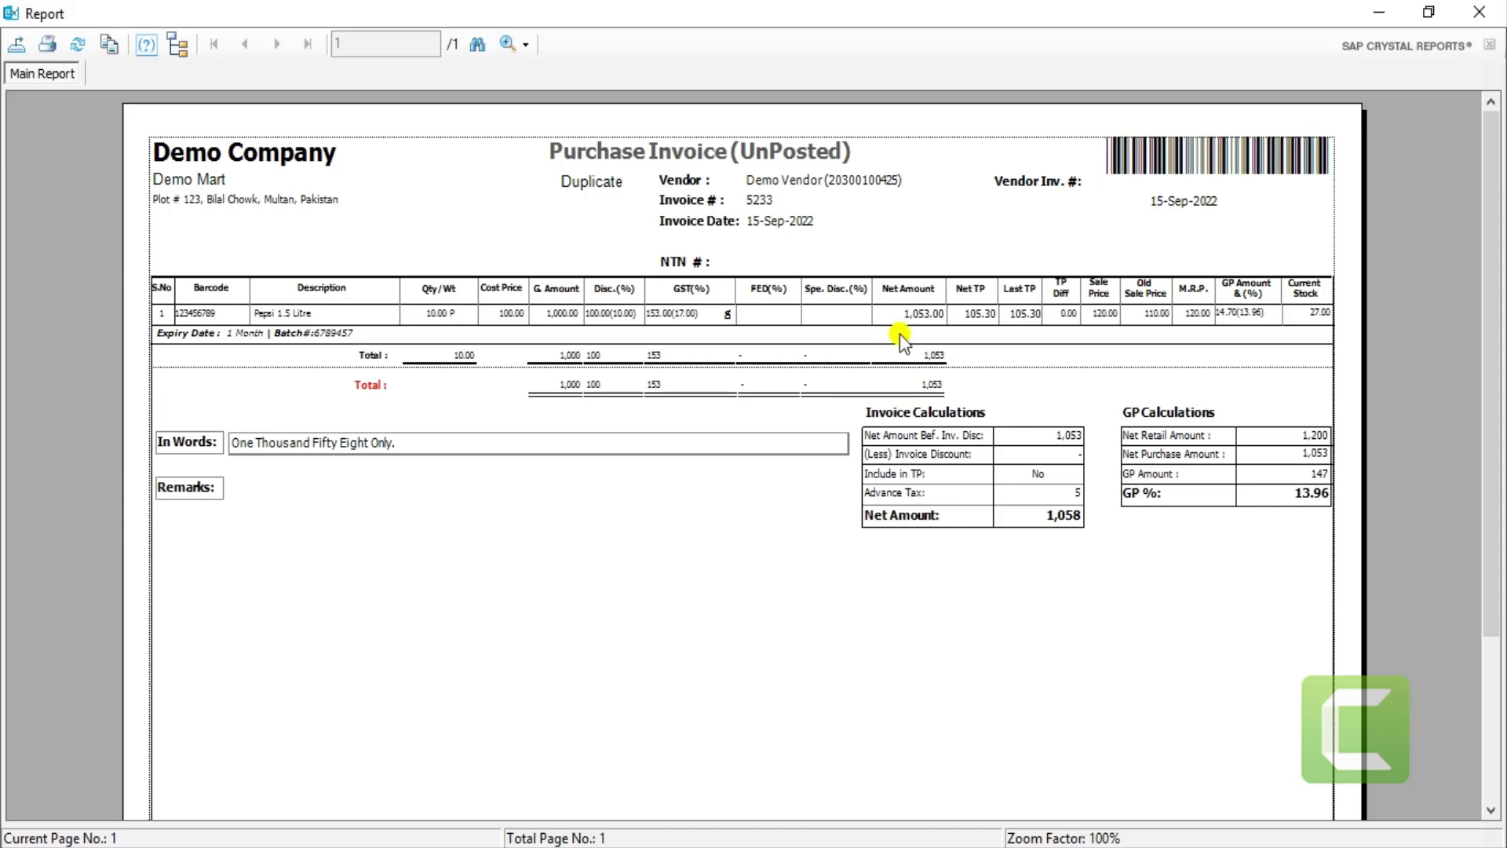
pyautogui.click(1479, 13)
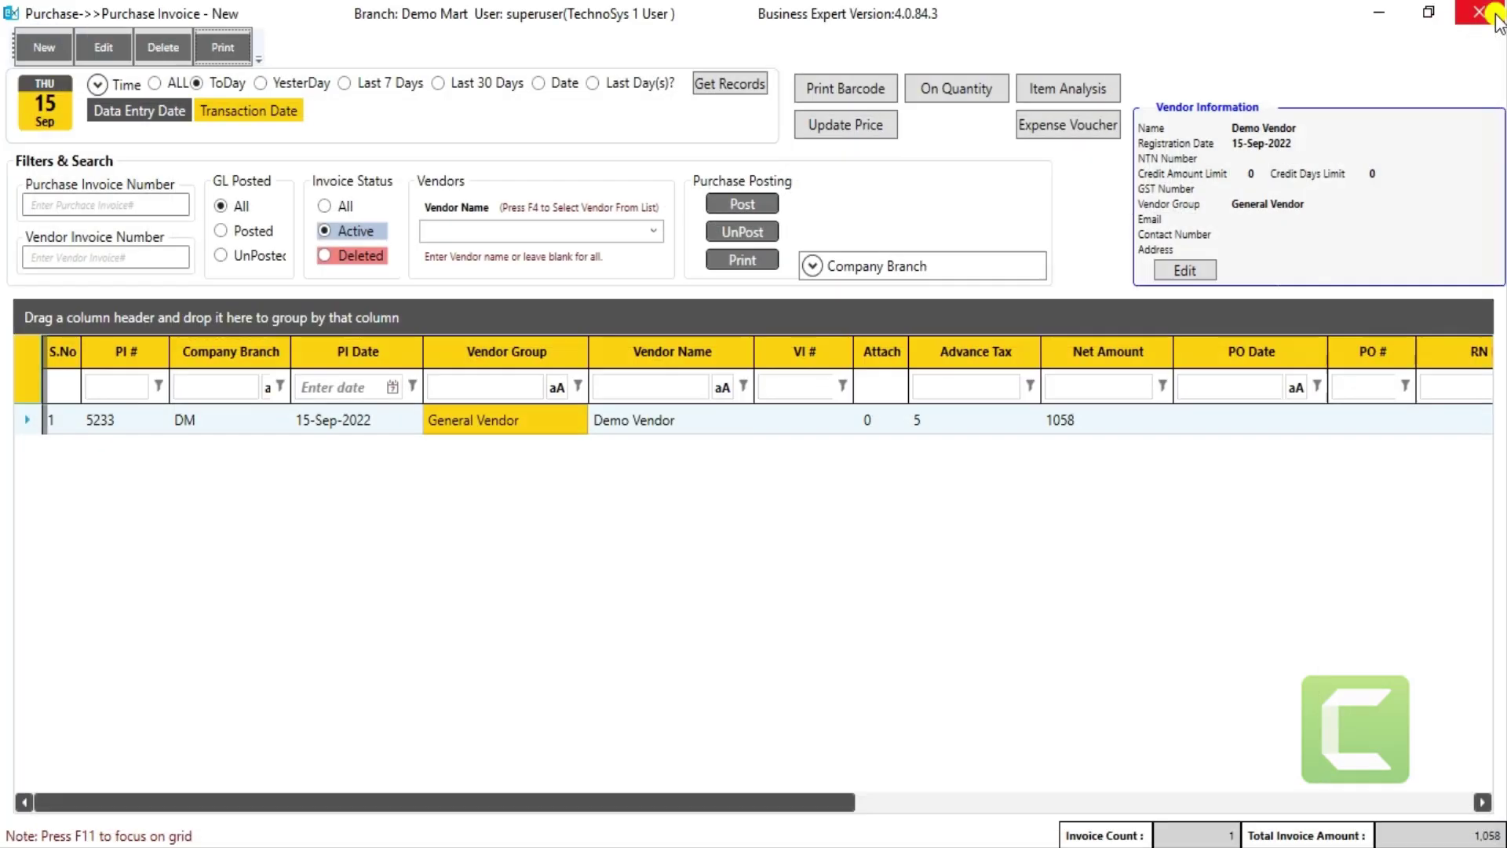
# Step: Post the saved Demo Vendor purchase invoice to the general ledger
pyautogui.click(688, 409)
pyautogui.click(741, 205)
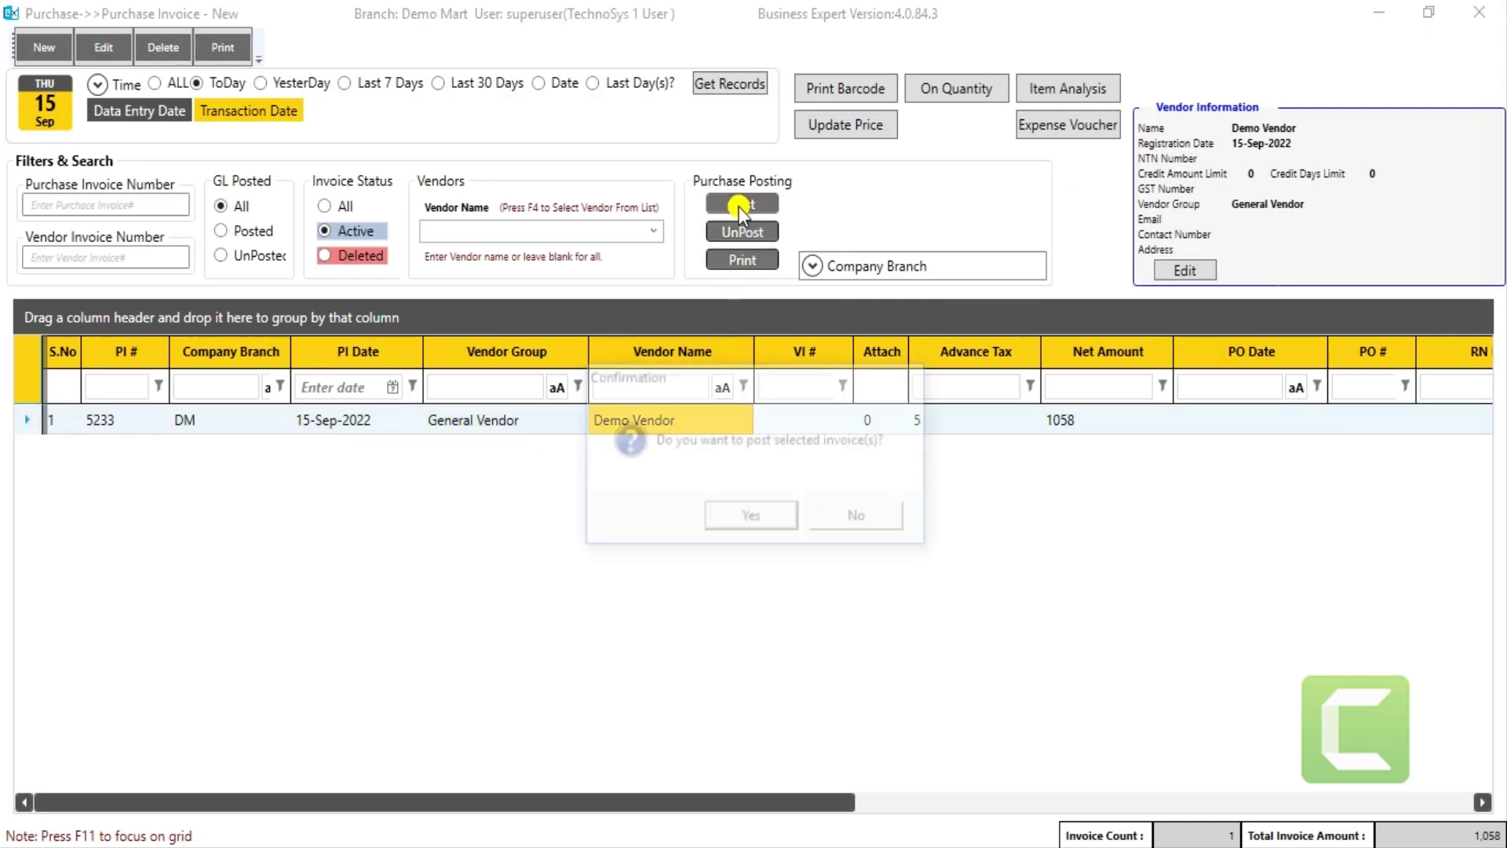
pyautogui.press('Return')
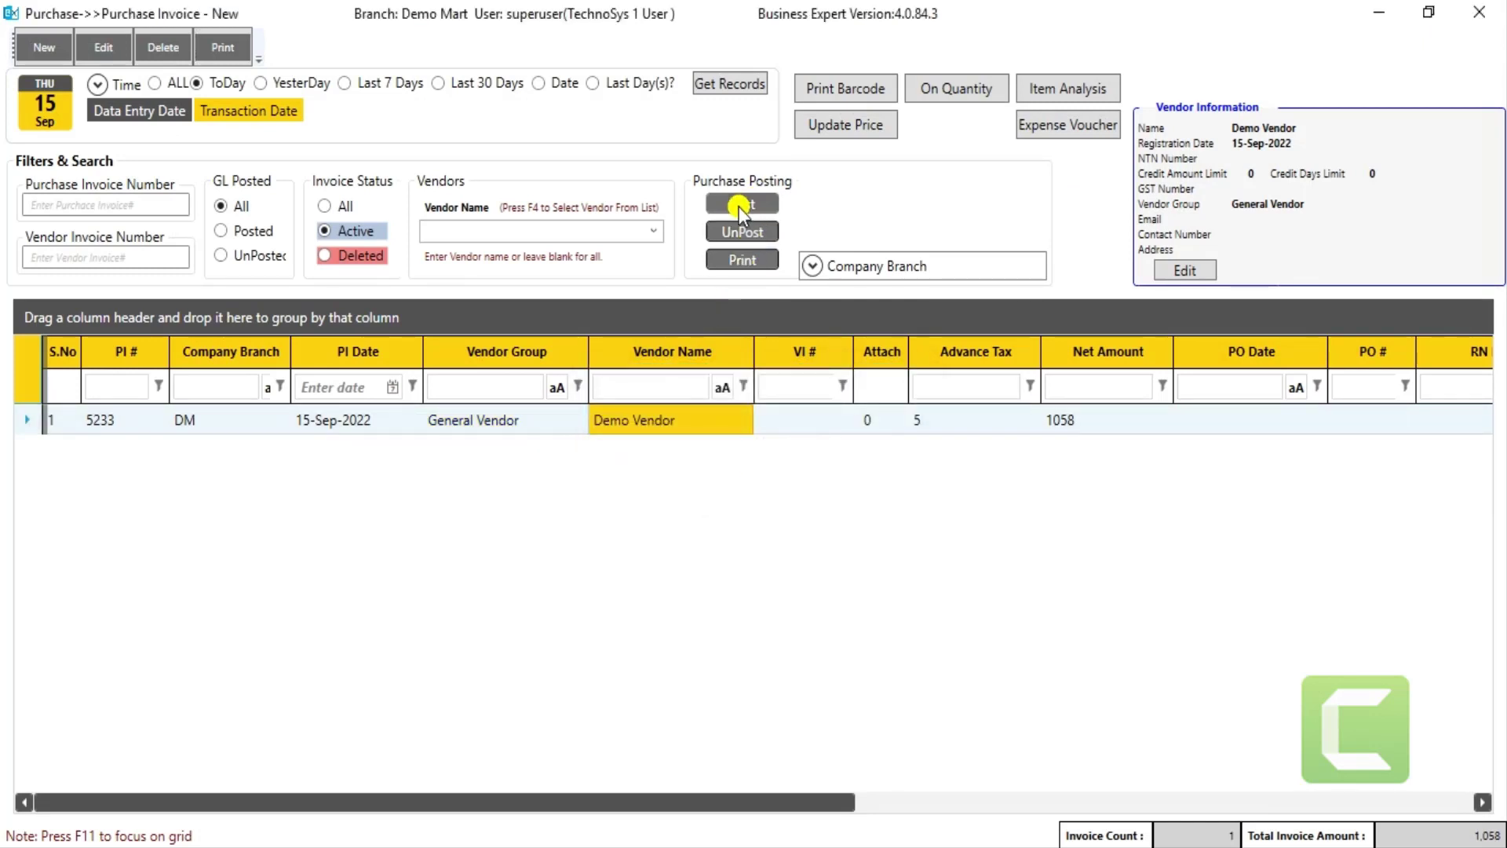
pyautogui.press('Return')
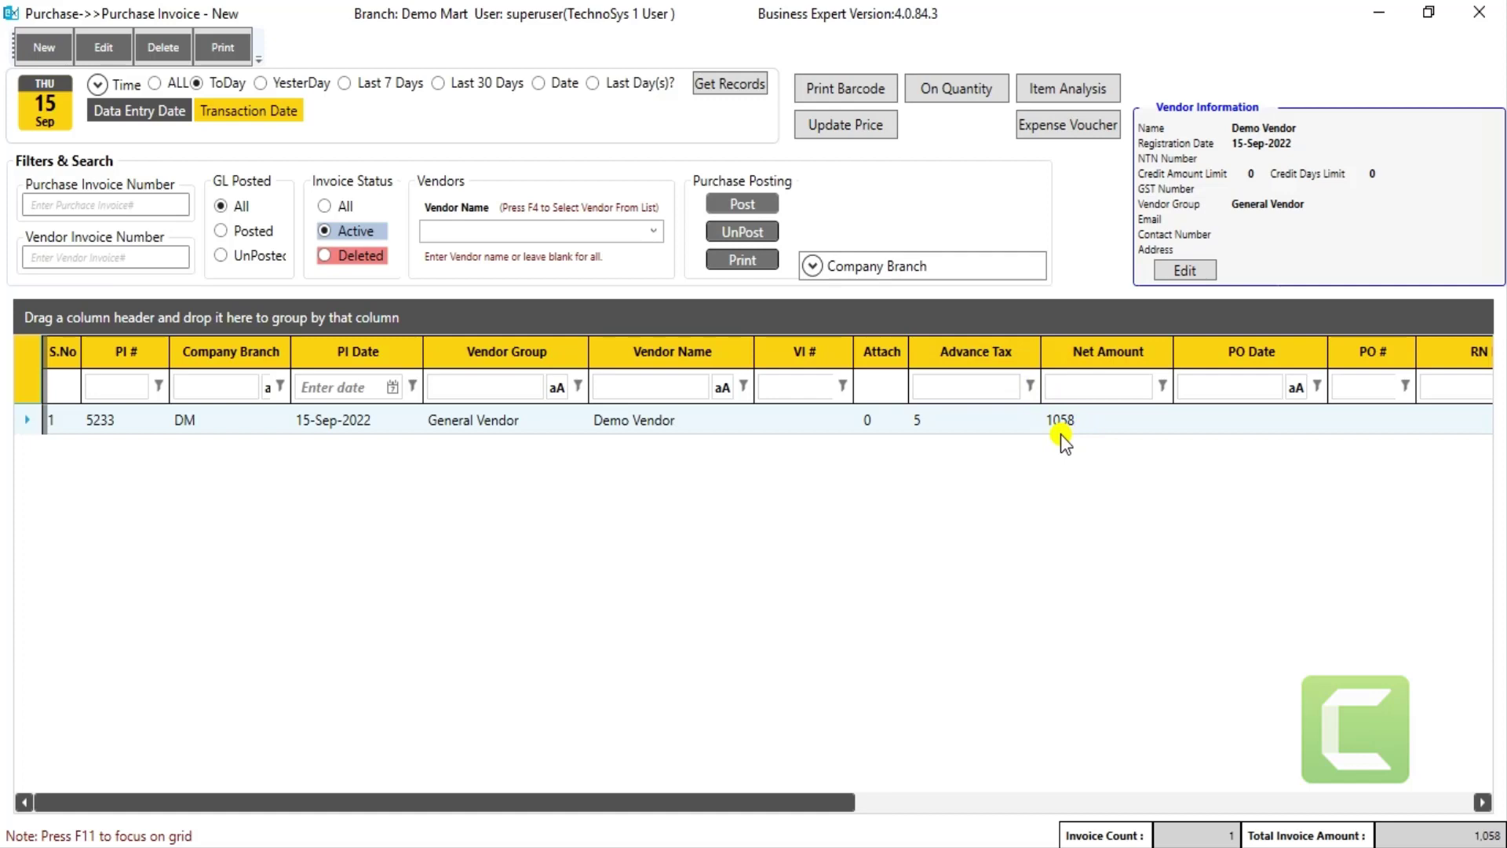
# Step: Check the invoice's posting status and display its accounting entries as a Voucher Report
pyautogui.click(762, 430)
pyautogui.moveTo(845, 801); pyautogui.dragTo(1159, 799)
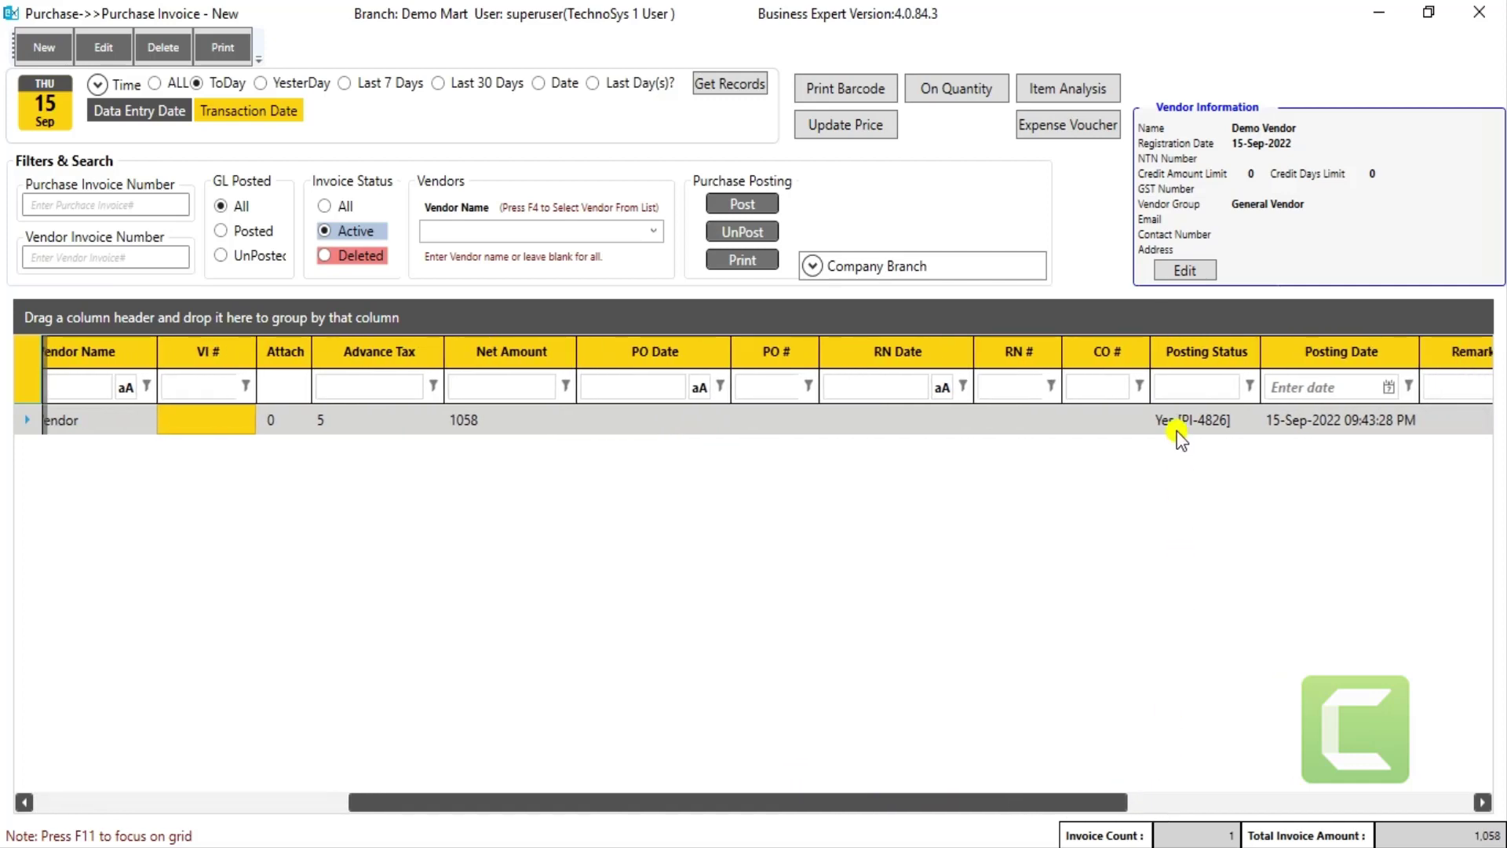
pyautogui.click(726, 431)
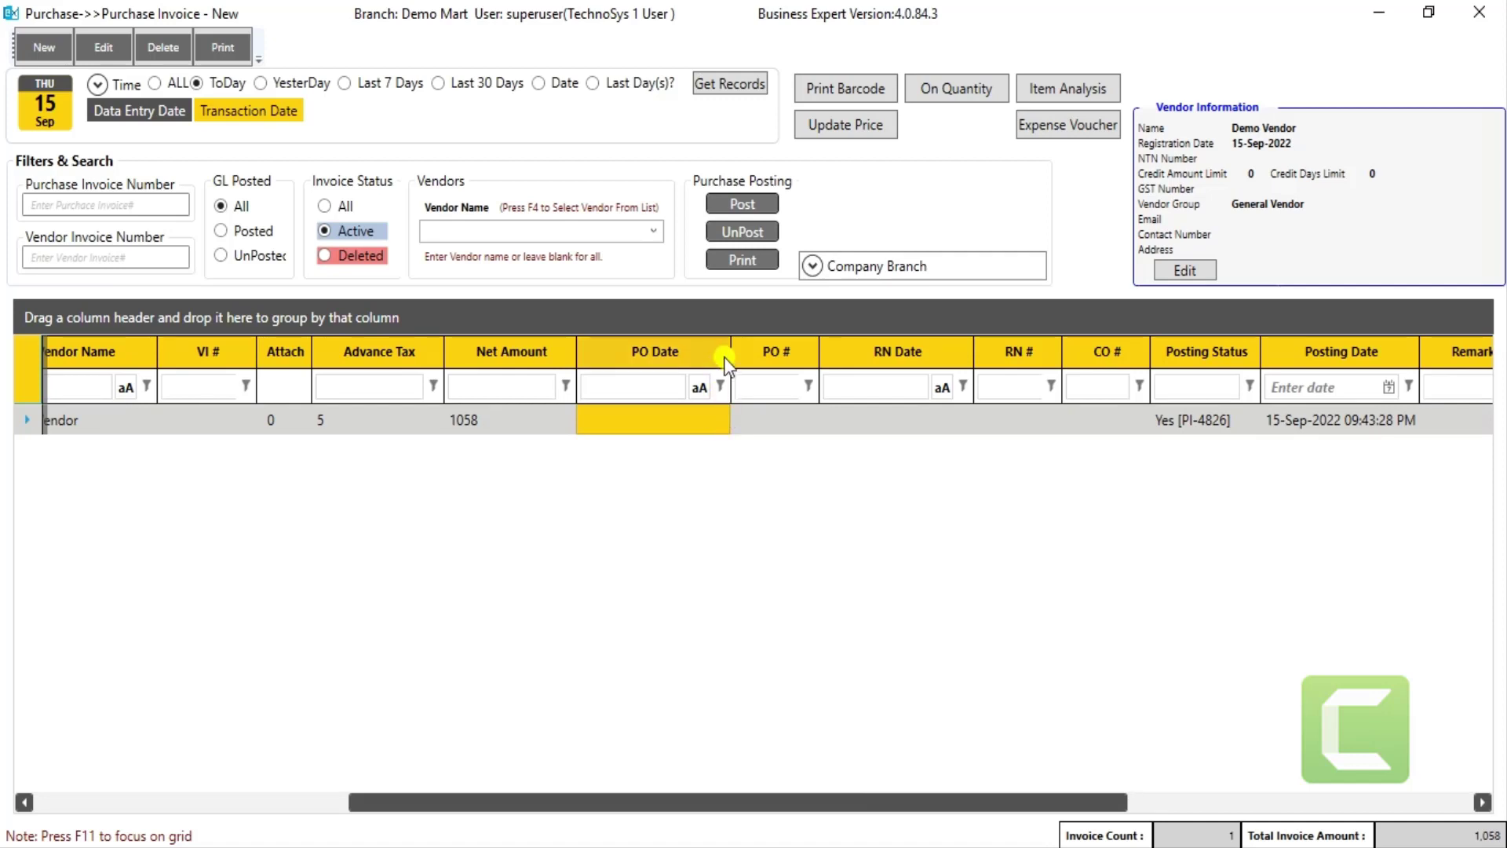
pyautogui.click(733, 269)
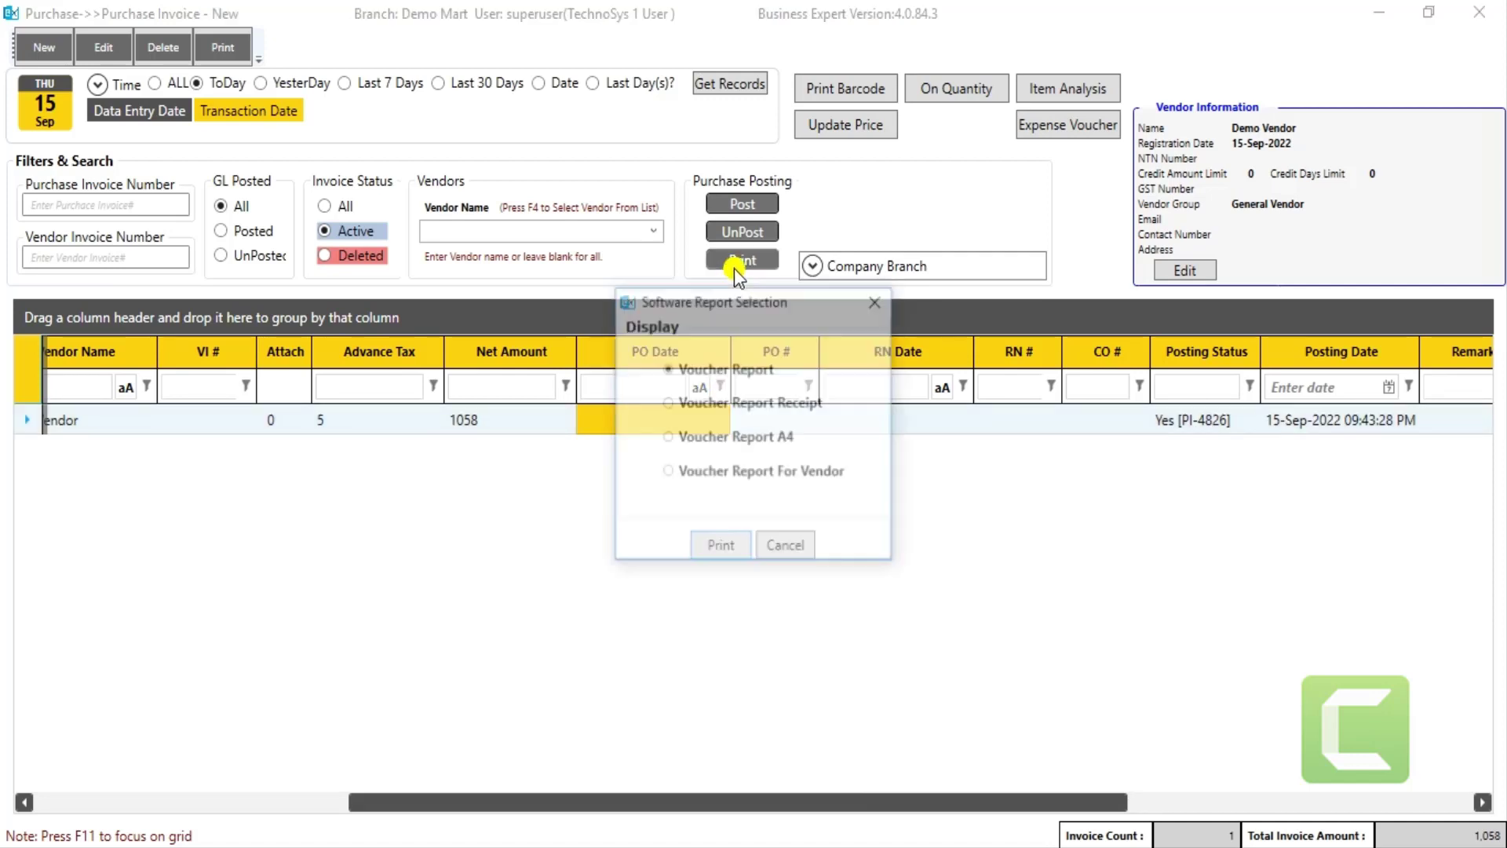
pyautogui.click(719, 548)
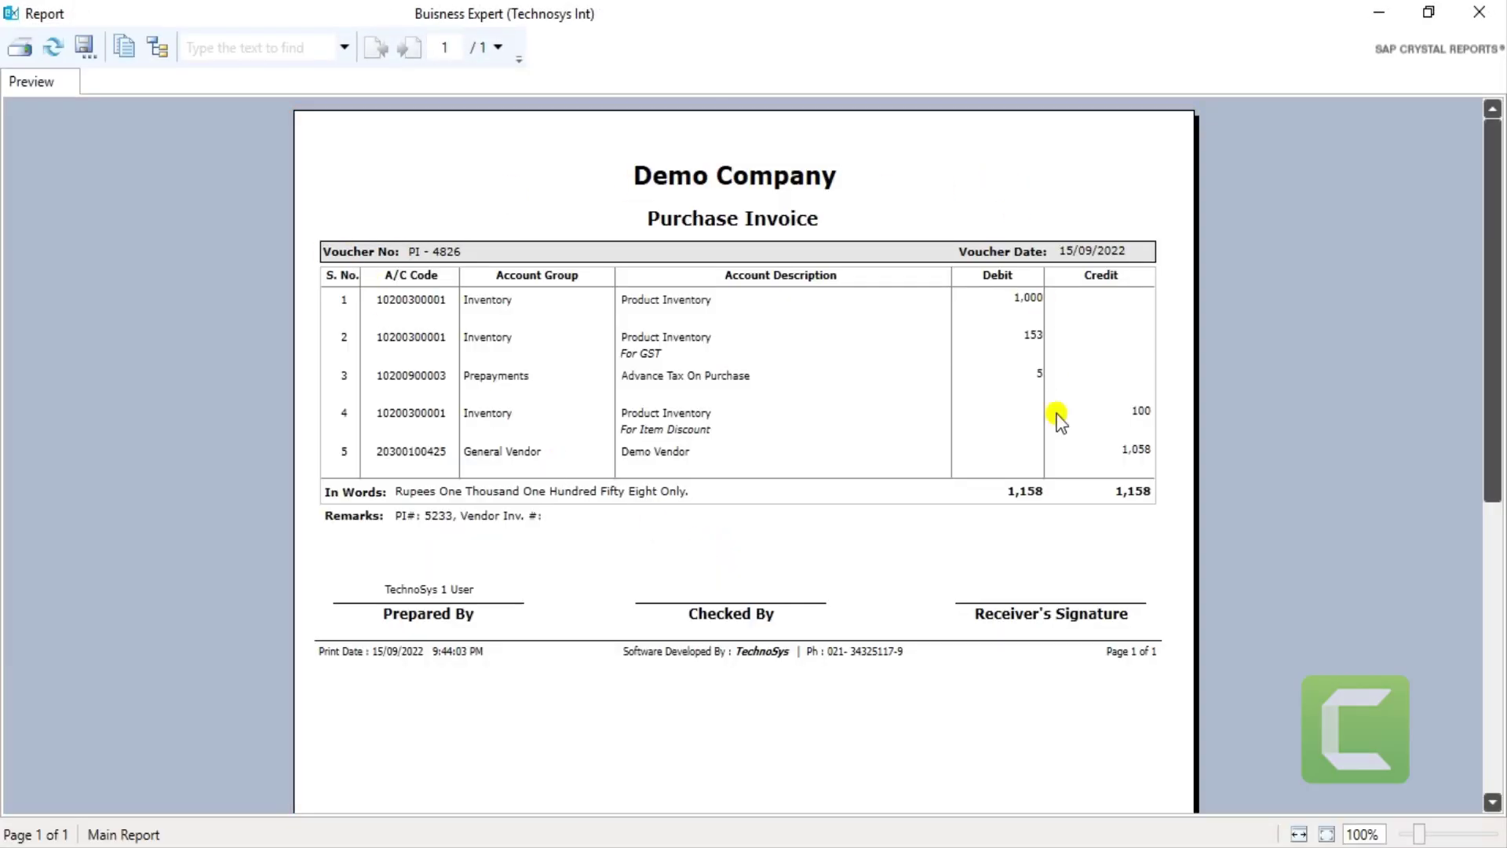
# Step: Examine the voucher's account groups, account descriptions and debit amounts, and close the report
pyautogui.click(526, 377)
pyautogui.click(476, 305)
pyautogui.click(624, 303)
pyautogui.click(1027, 306)
pyautogui.click(1477, 12)
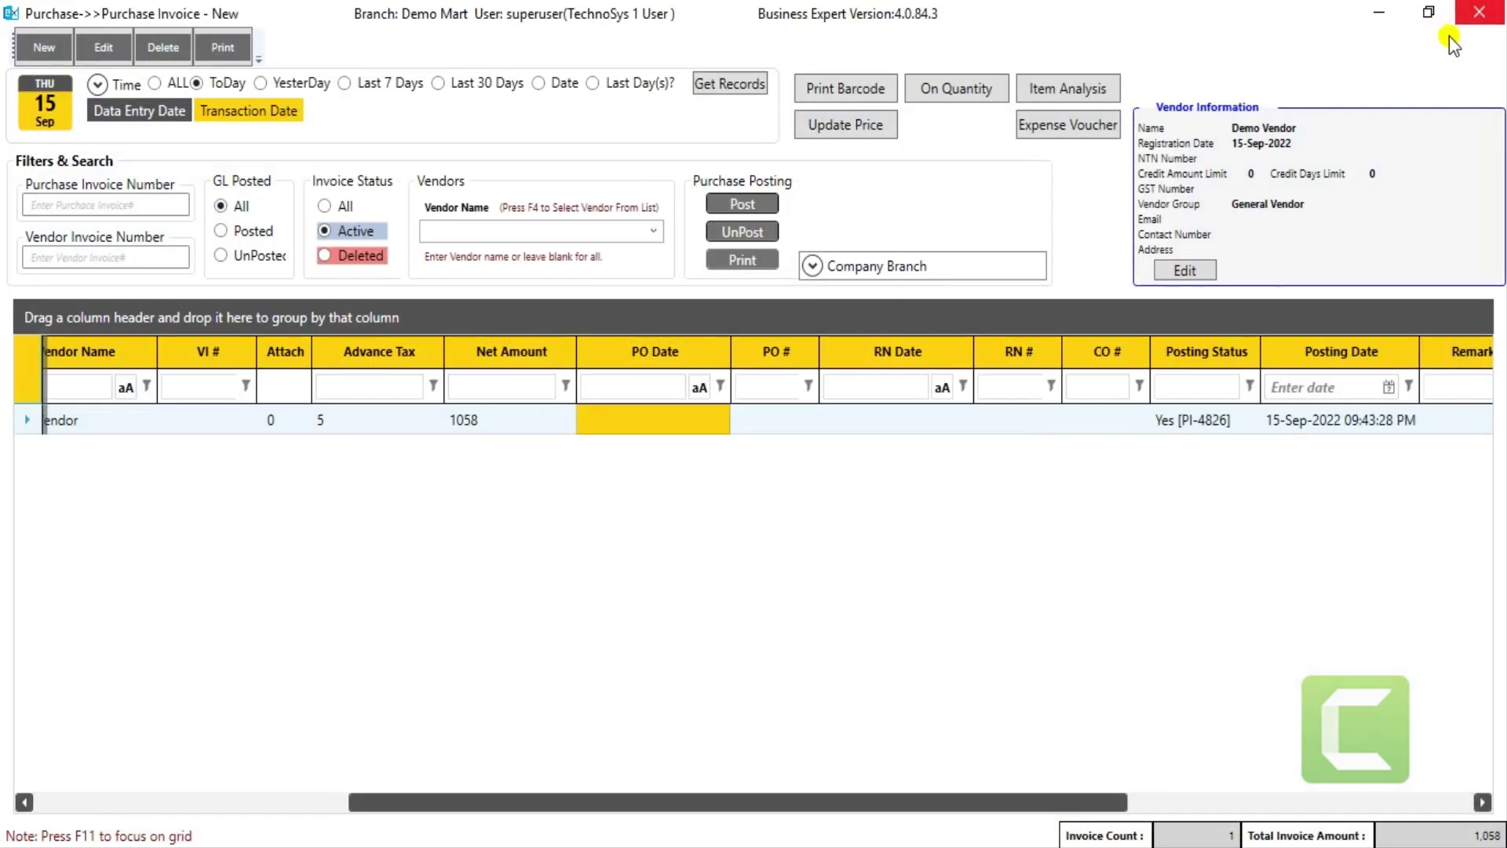
# Step: Close the purchase invoice list and open the Daily Purchase Report screen
pyautogui.click(1479, 12)
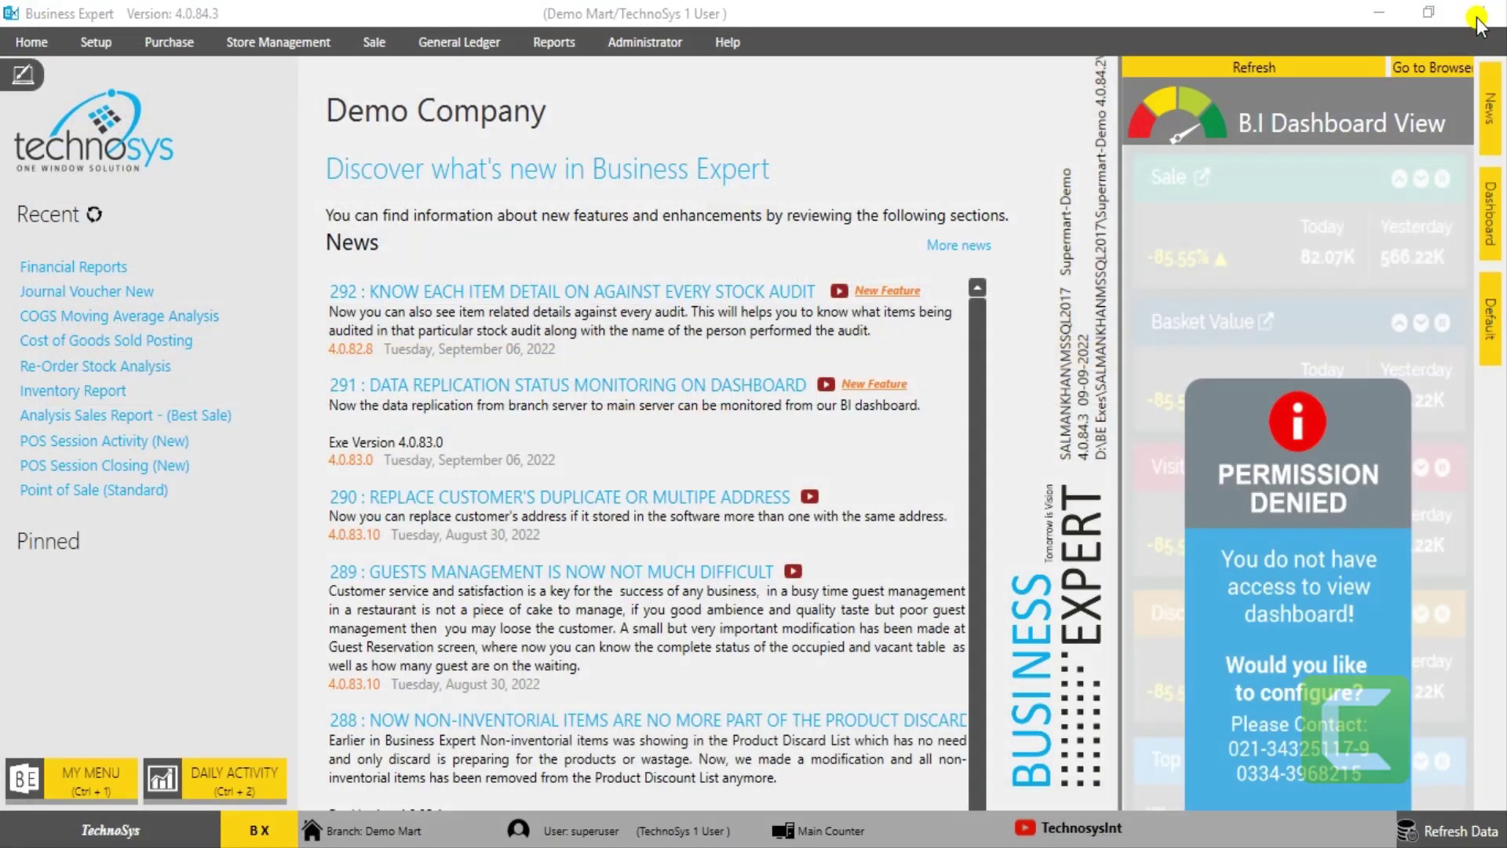
pyautogui.click(544, 46)
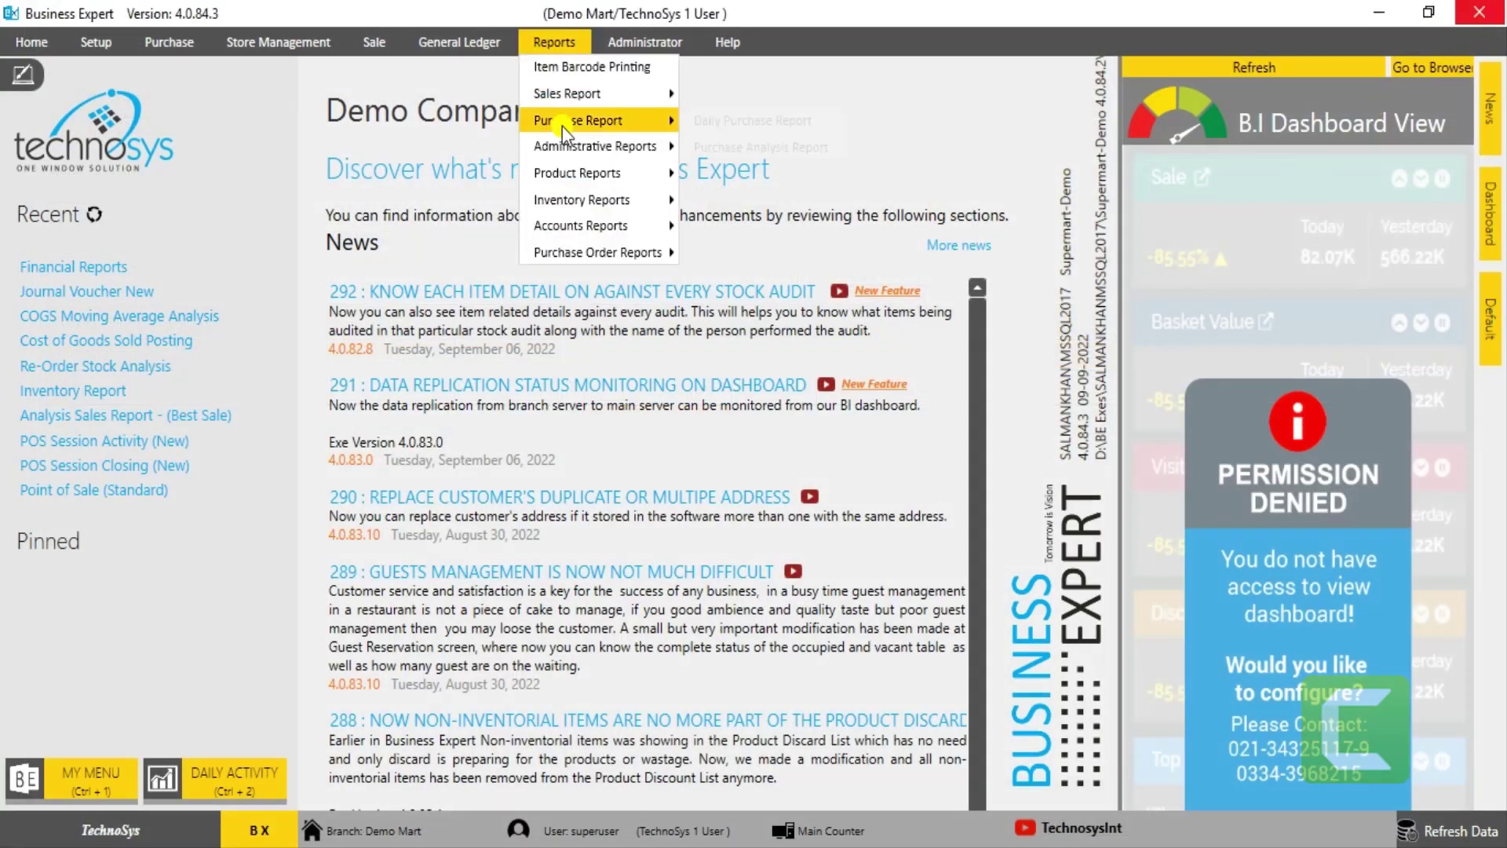
pyautogui.moveTo(563, 126)
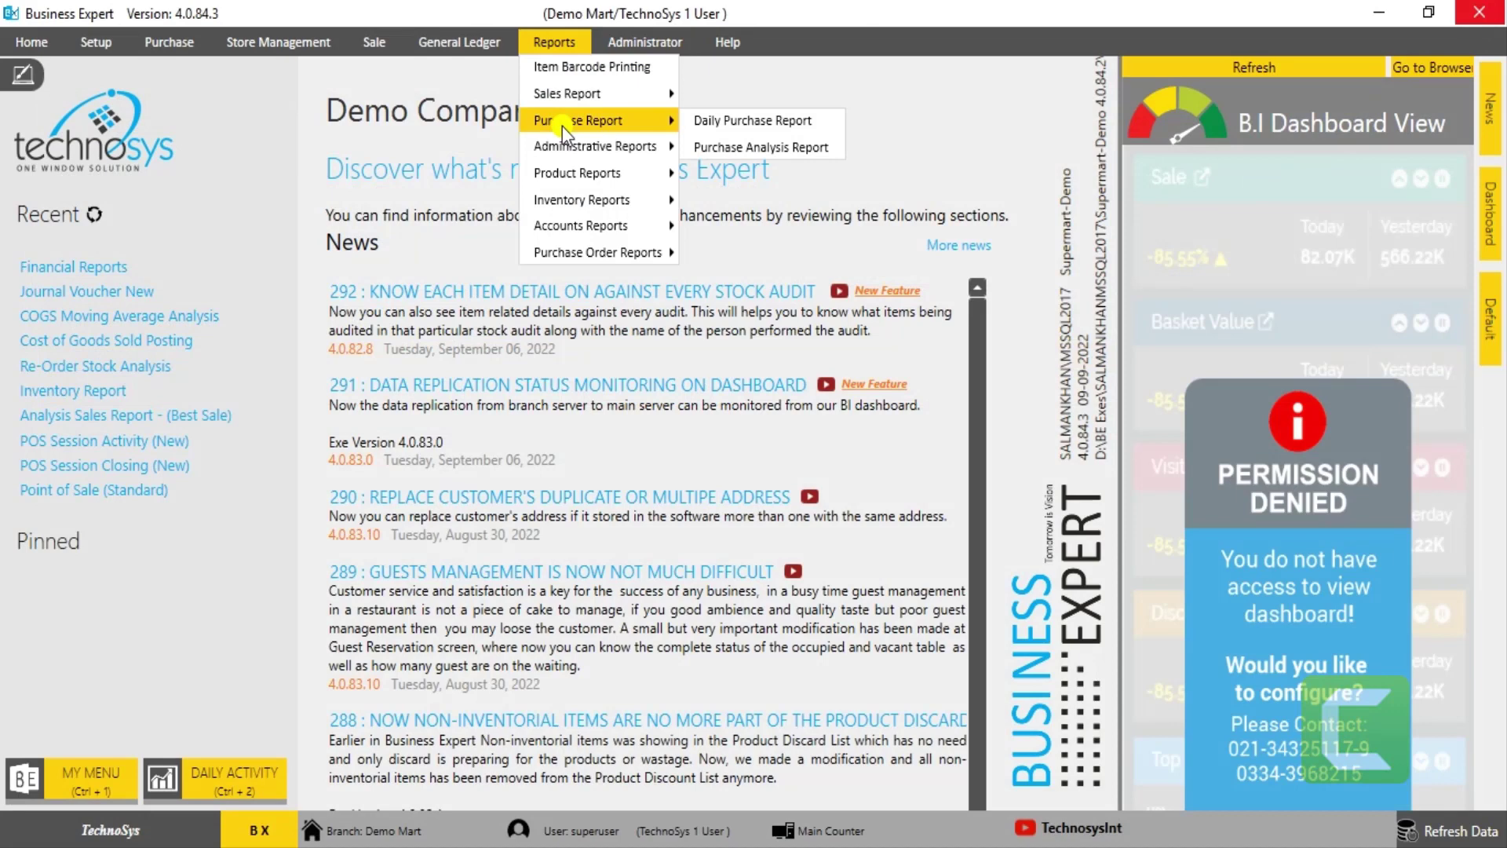
pyautogui.click(719, 123)
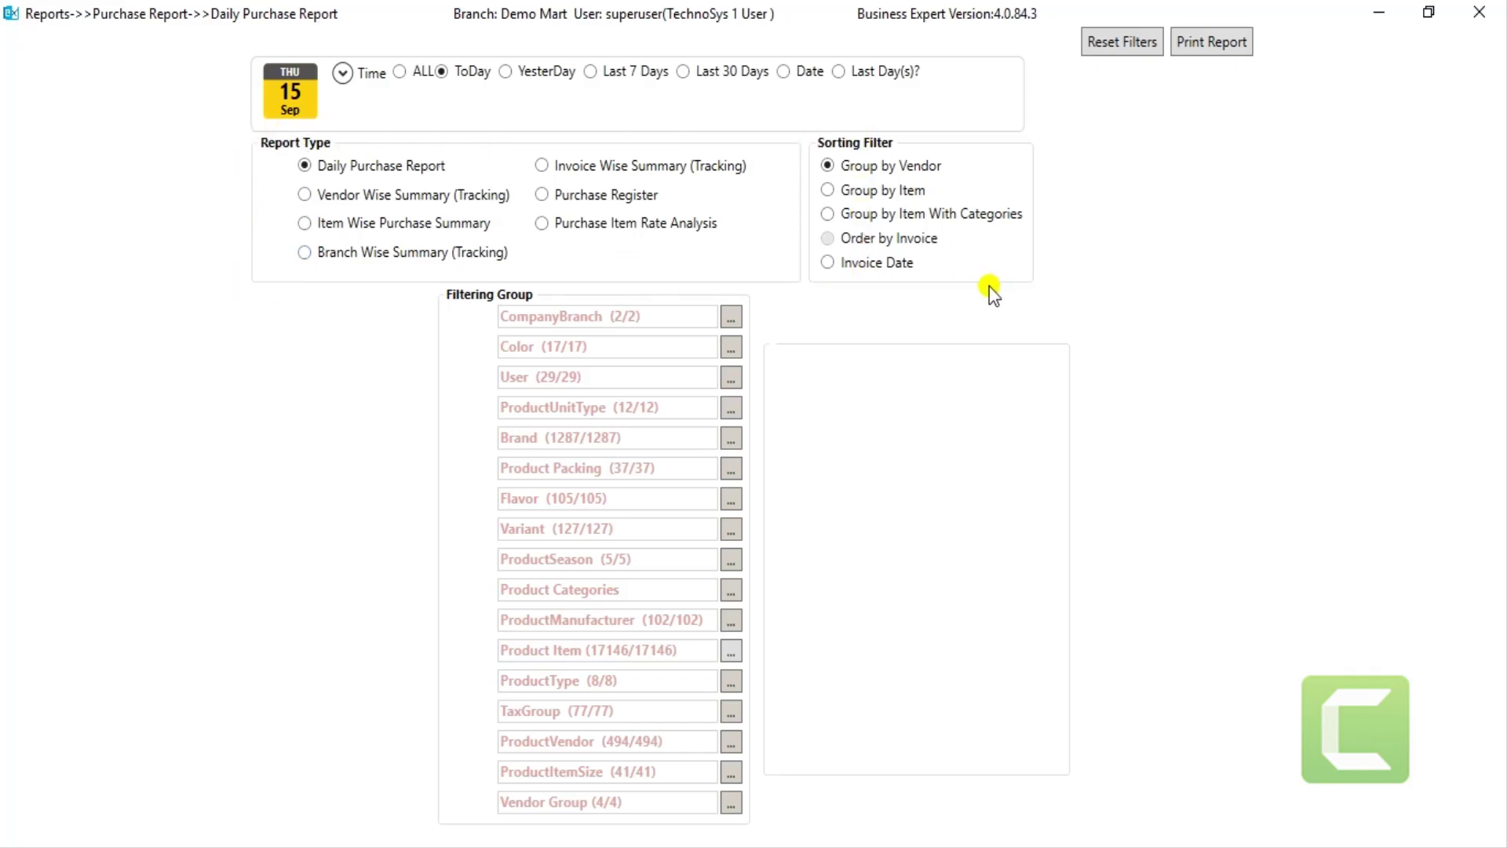
# Step: Generate today's Branch Wise Summary (Tracking) purchase report, review its discount, GST, advance tax and net amounts, and close it
pyautogui.click(341, 263)
pyautogui.click(576, 171)
pyautogui.click(457, 205)
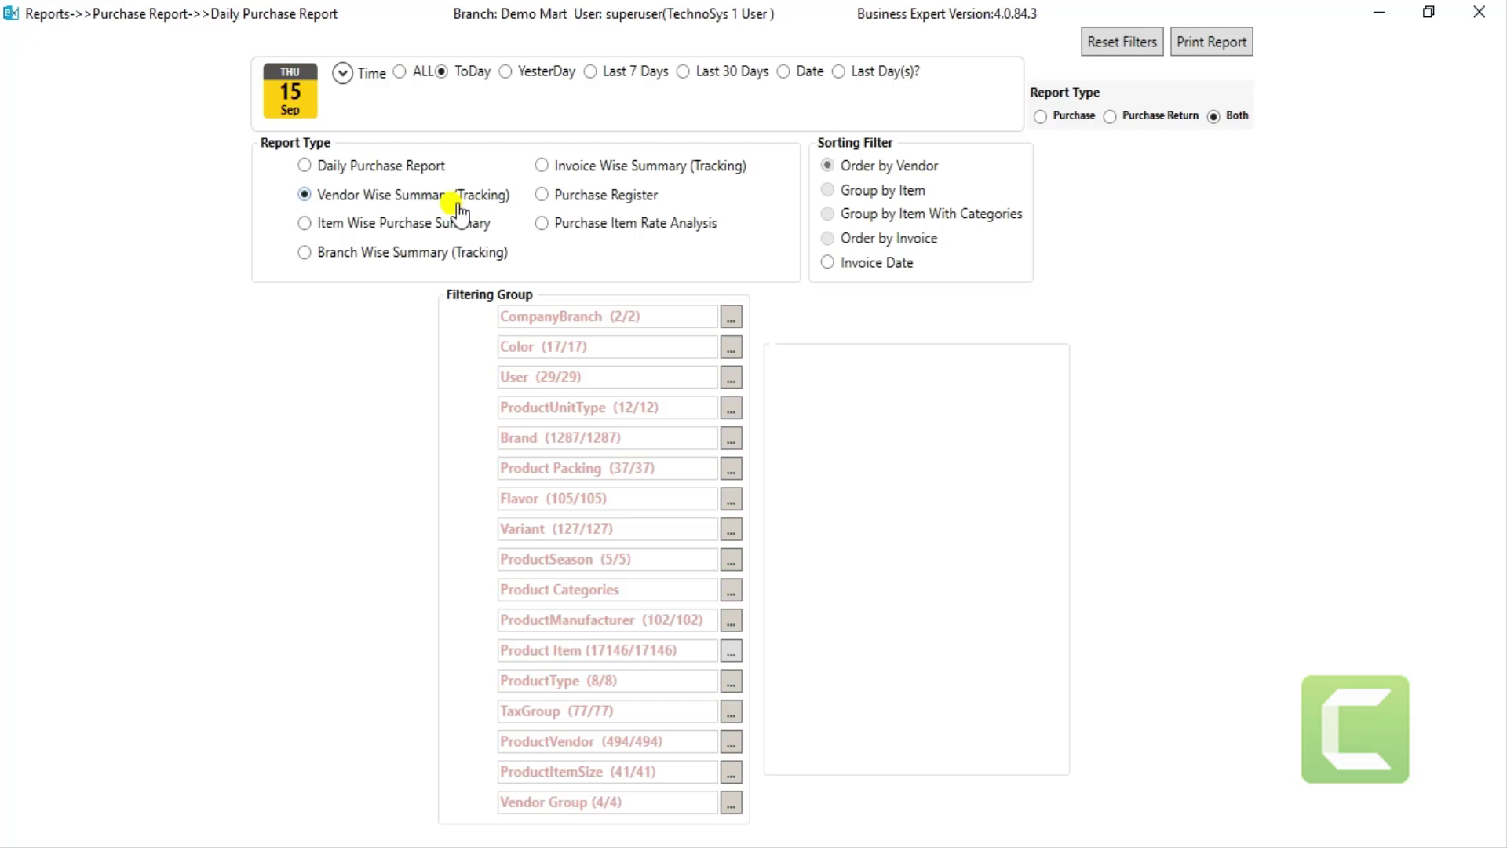
pyautogui.click(360, 271)
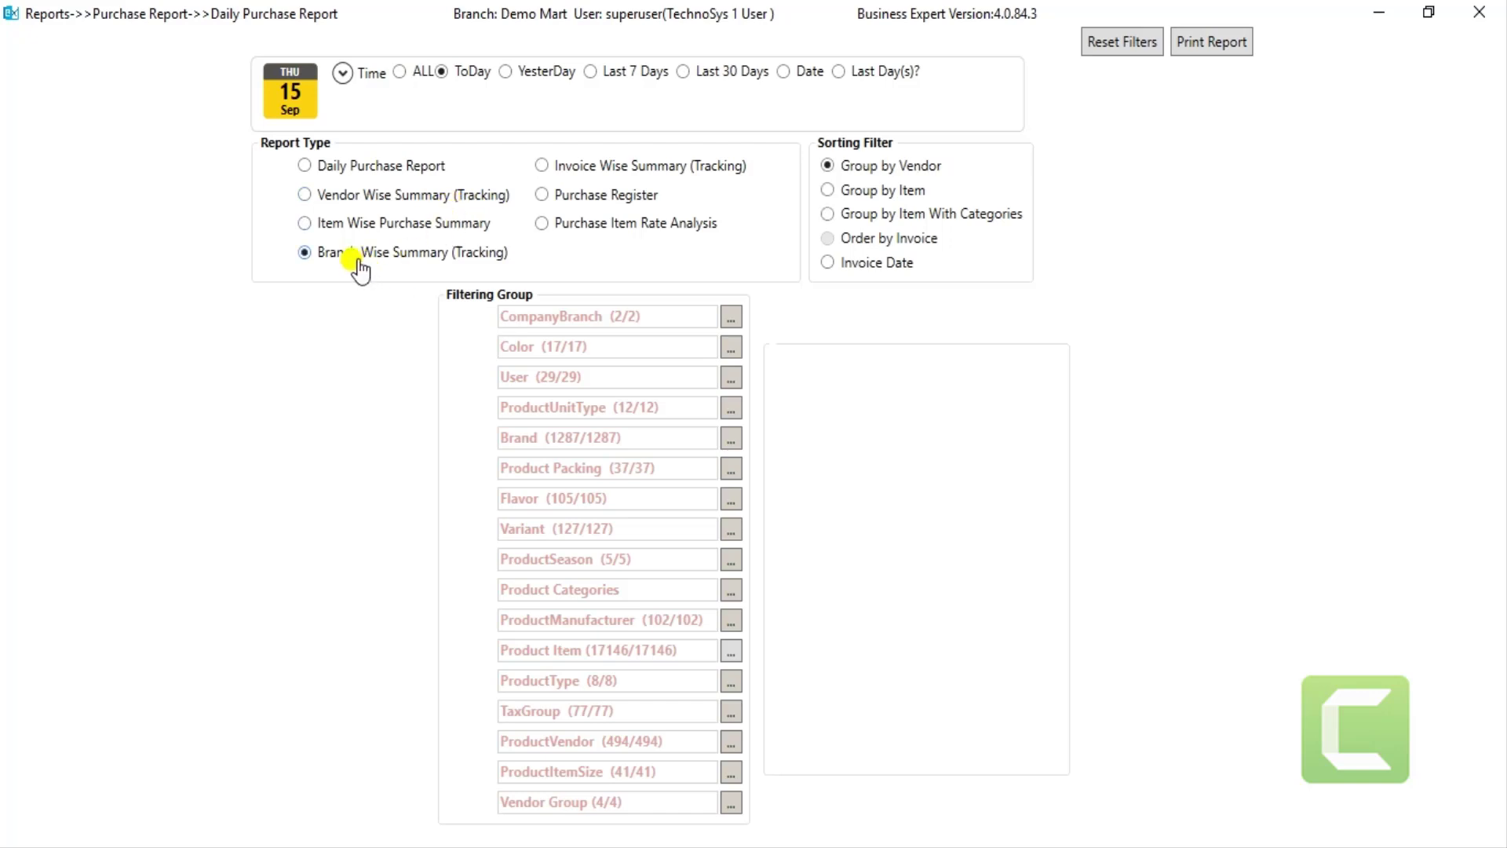
pyautogui.click(310, 252)
pyautogui.click(1197, 45)
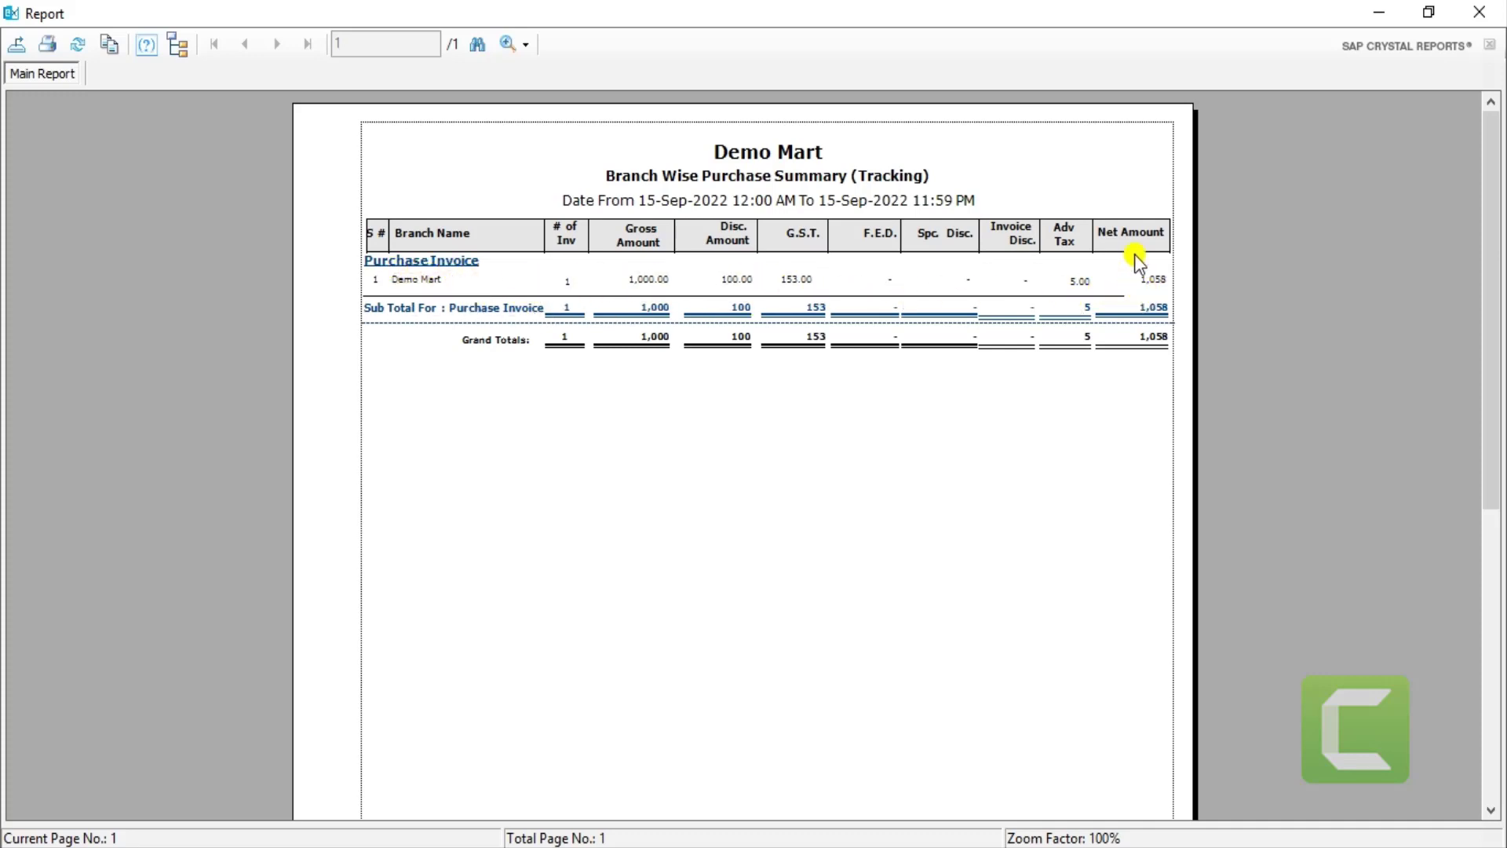
pyautogui.click(1479, 11)
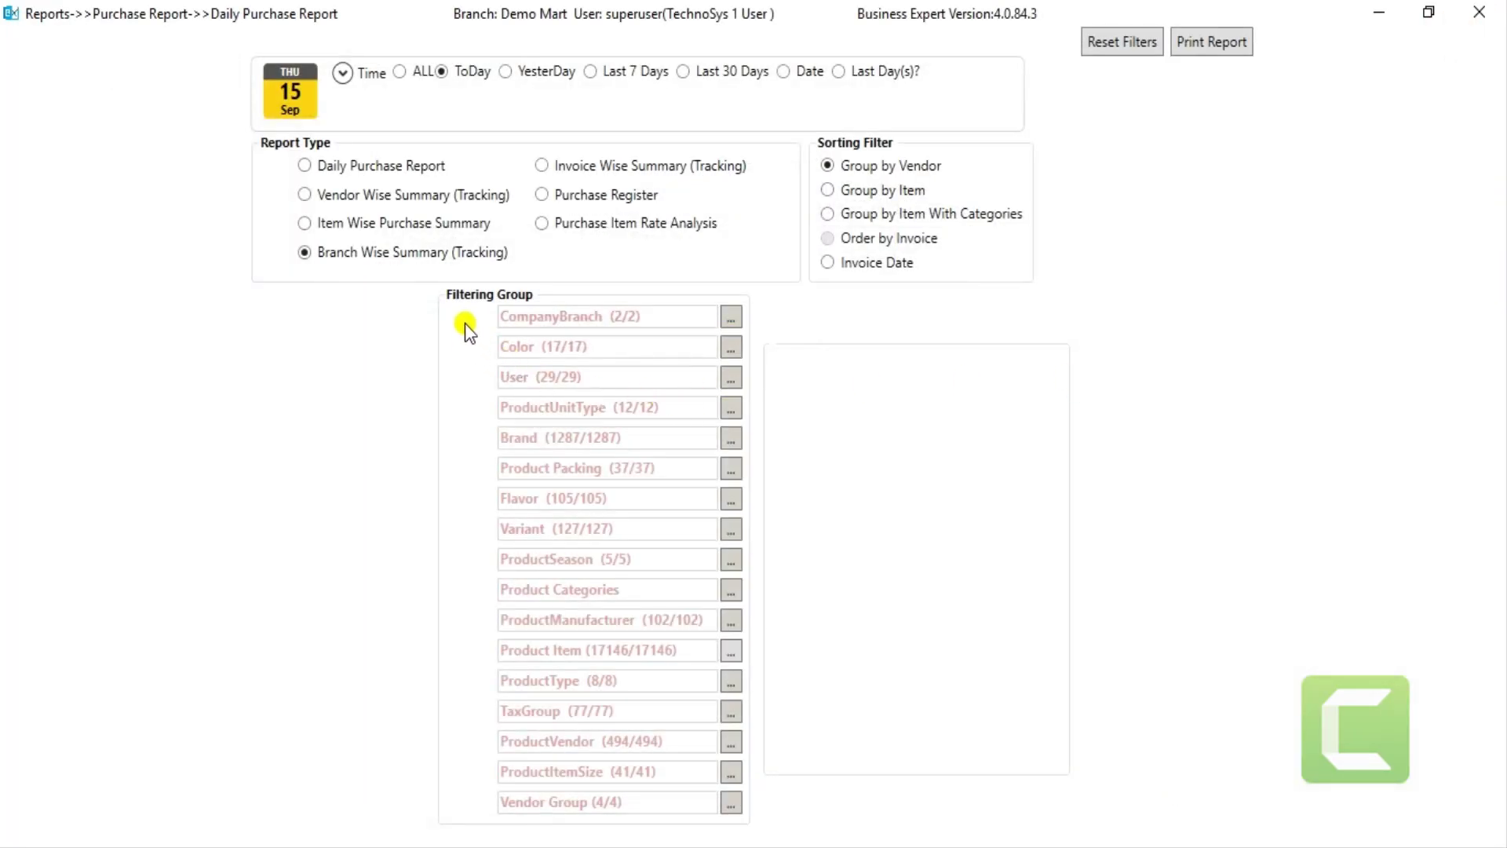
# Step: Generate today's Vendor Wise Summary (Tracking) report for both purchases and returns, review the Demo Vendor row, and close it
pyautogui.click(444, 209)
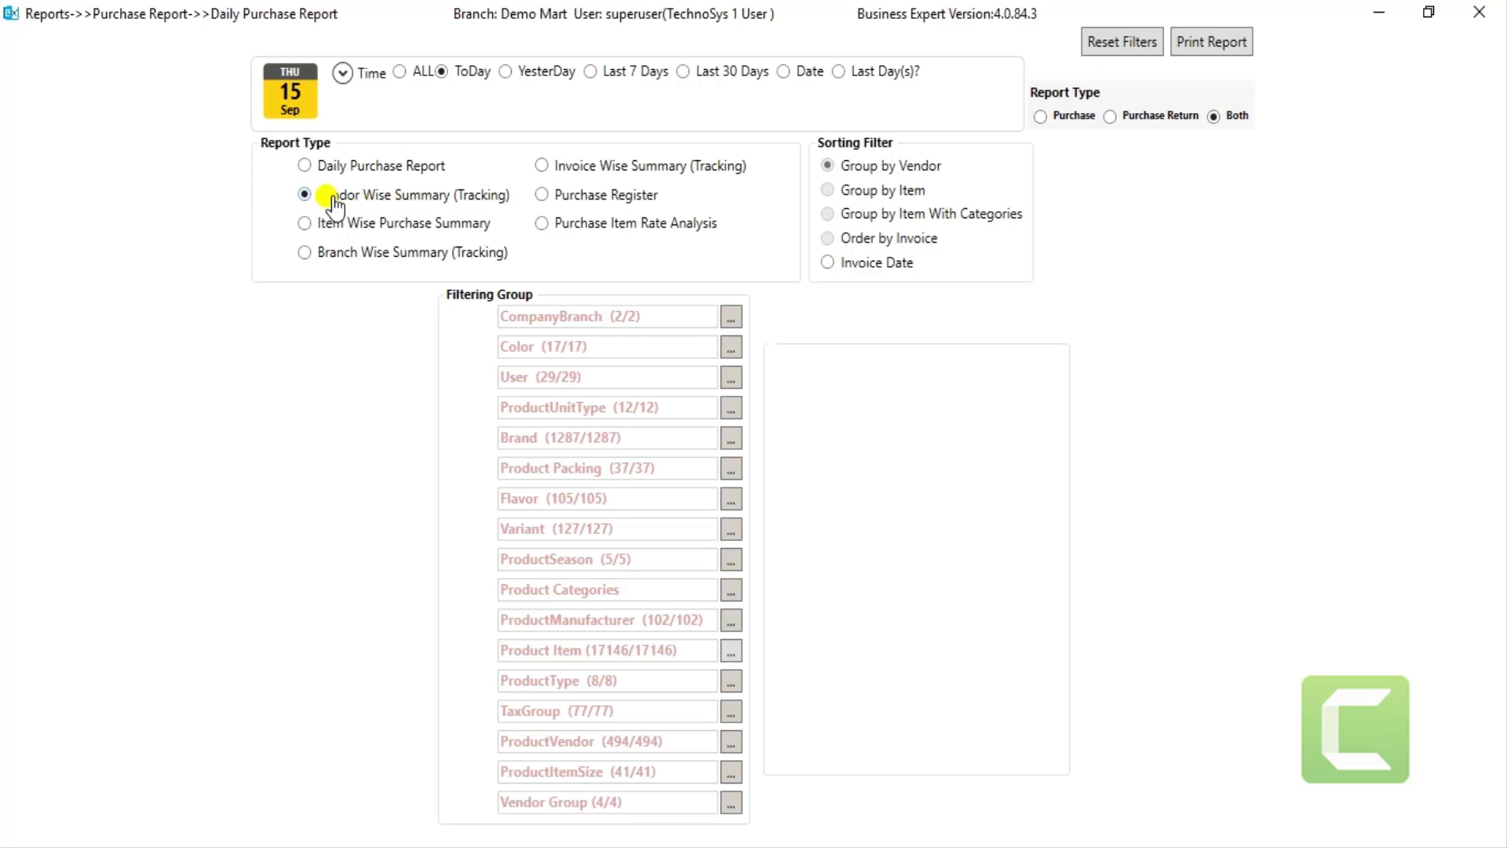
pyautogui.click(1231, 41)
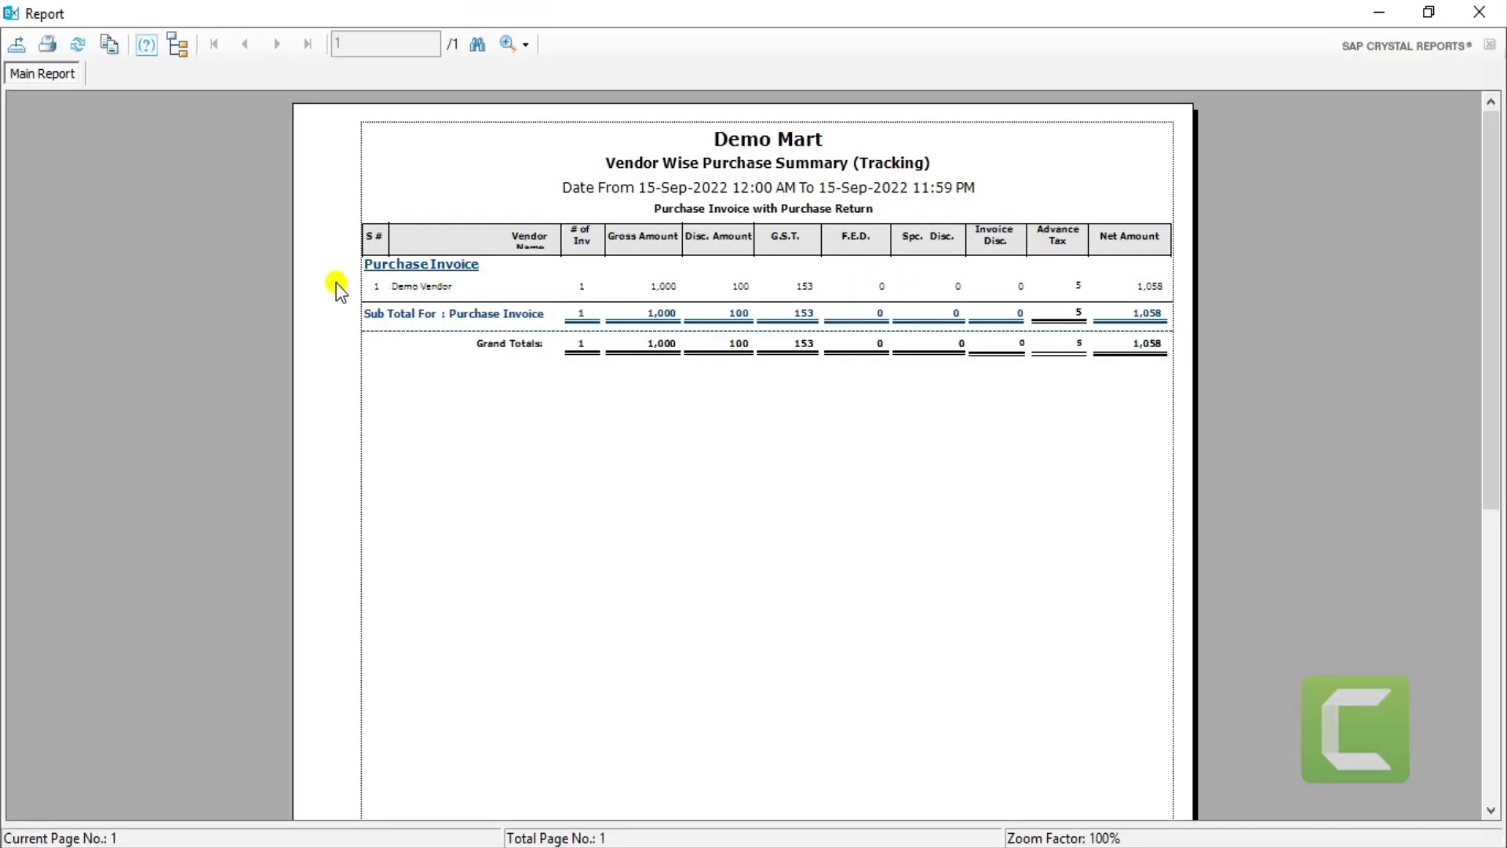
pyautogui.click(421, 287)
pyautogui.click(1498, 8)
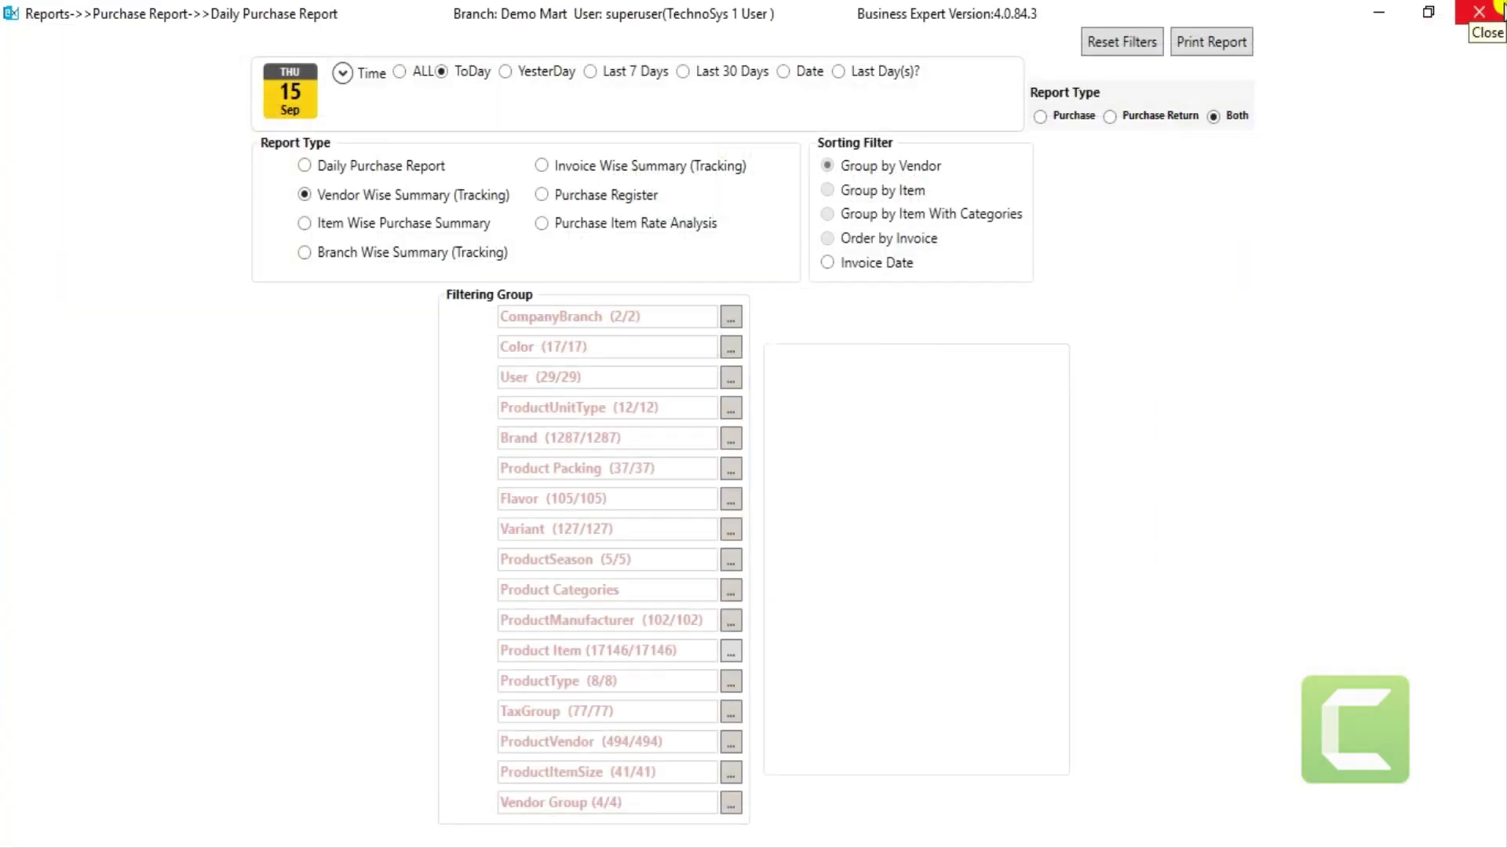
# Step: Generate today's Invoice Wise Summary (Tracking) report for both purchases and returns, ordered by vendor
pyautogui.click(659, 172)
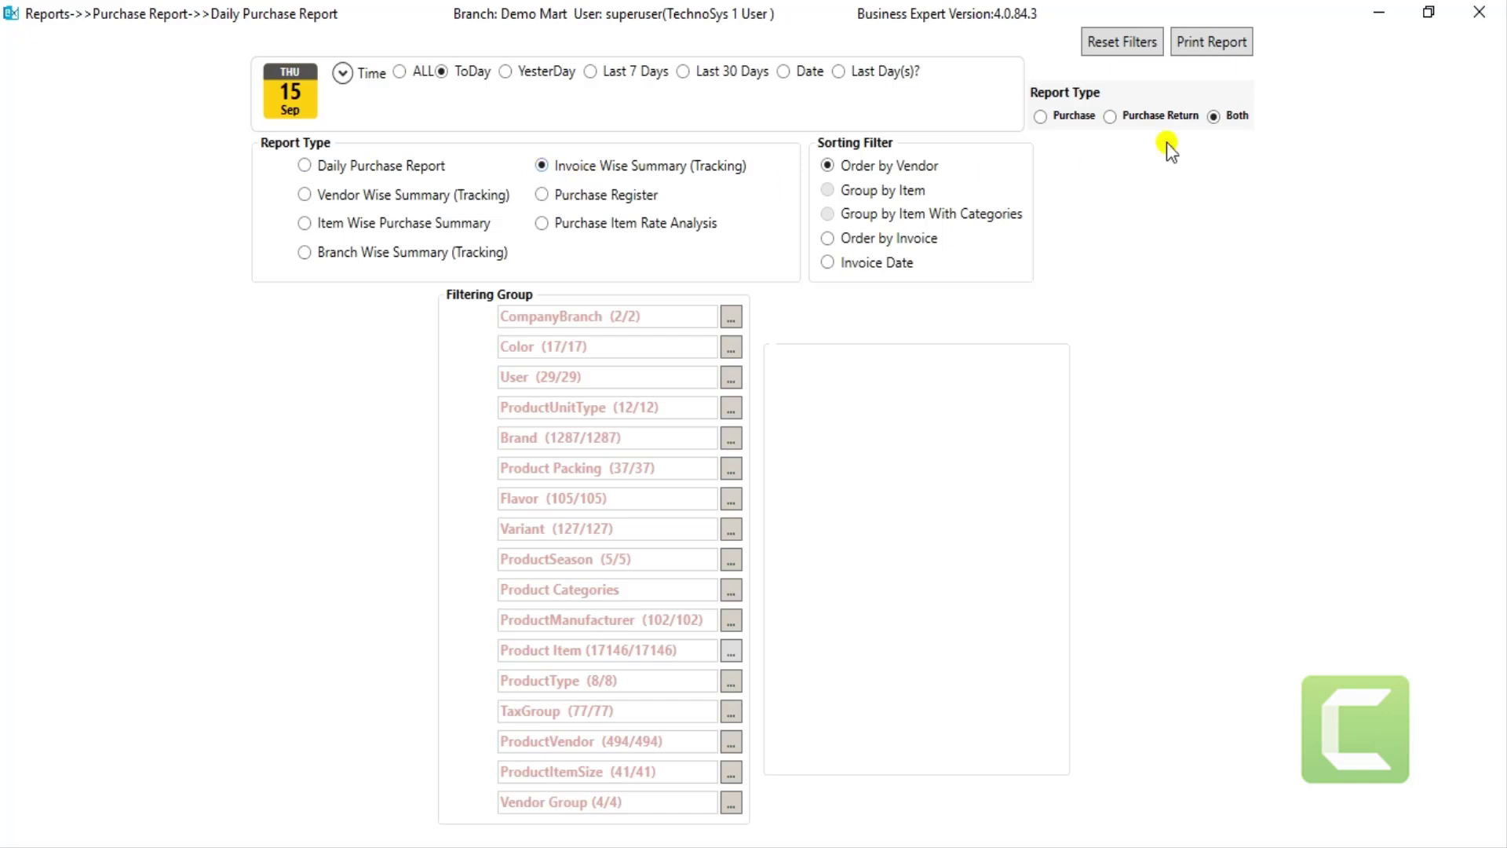
pyautogui.click(1223, 47)
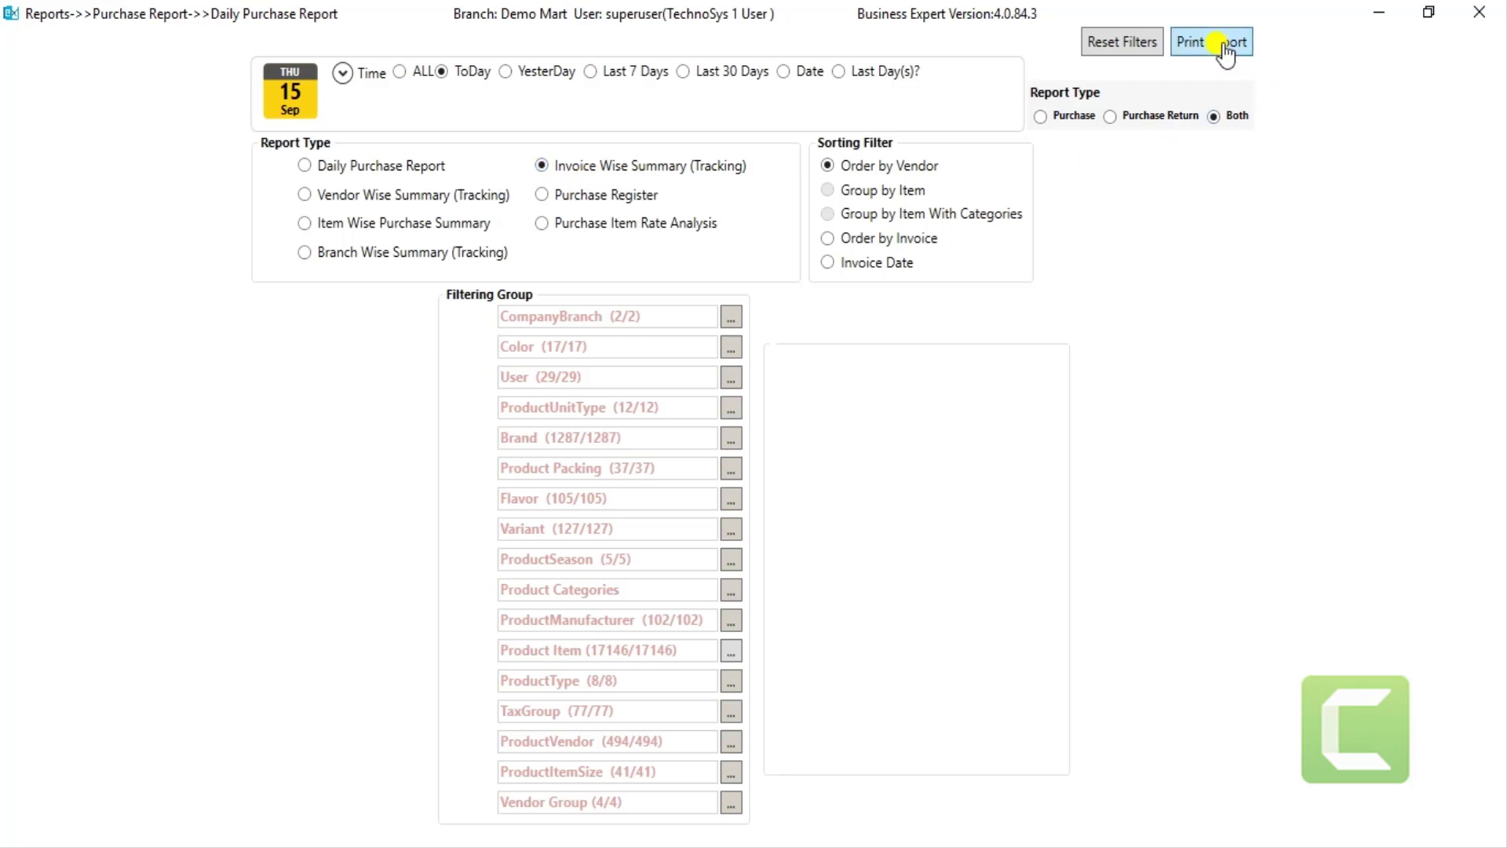